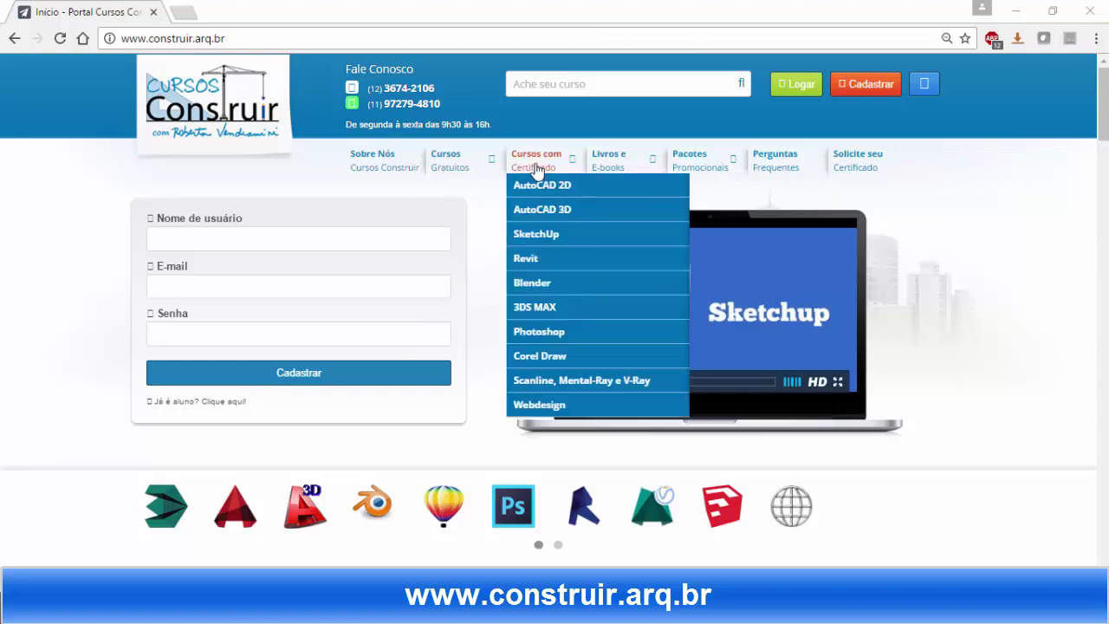
Browse the 3DS MAX course page's five packages, including the R$ 415.50 Combo 3DS MAX 2016.
{"action": "left_click", "coordinate": [538, 308]}
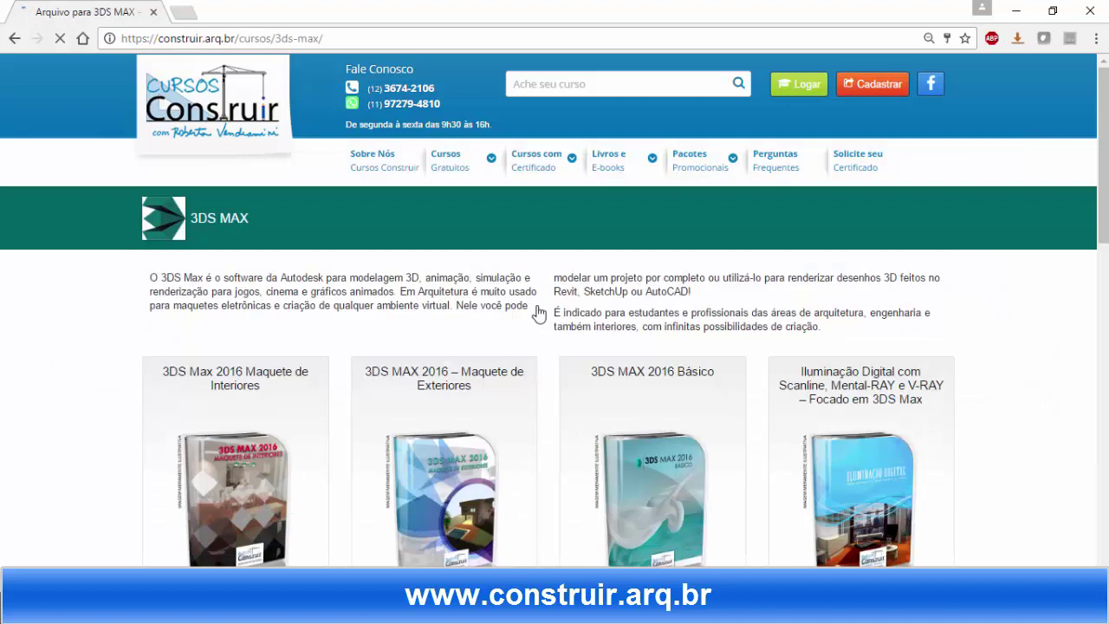
{"action": "scroll", "coordinate": [537, 310], "scroll_direction": "down", "scroll_amount": 2}
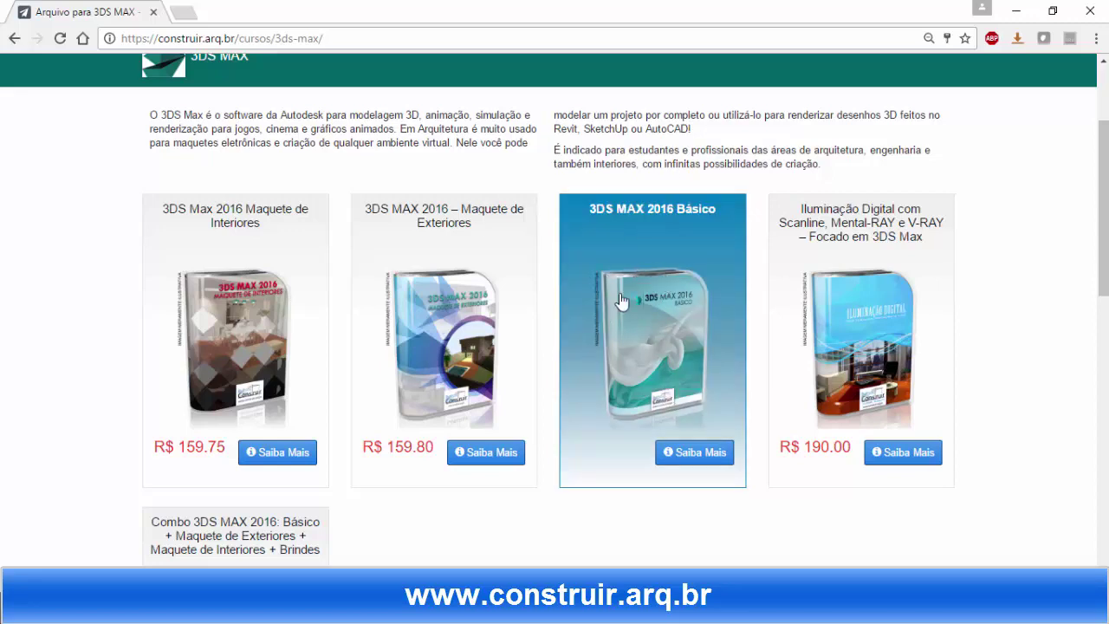
{"action": "scroll", "coordinate": [941, 329], "scroll_direction": "down", "scroll_amount": 4}
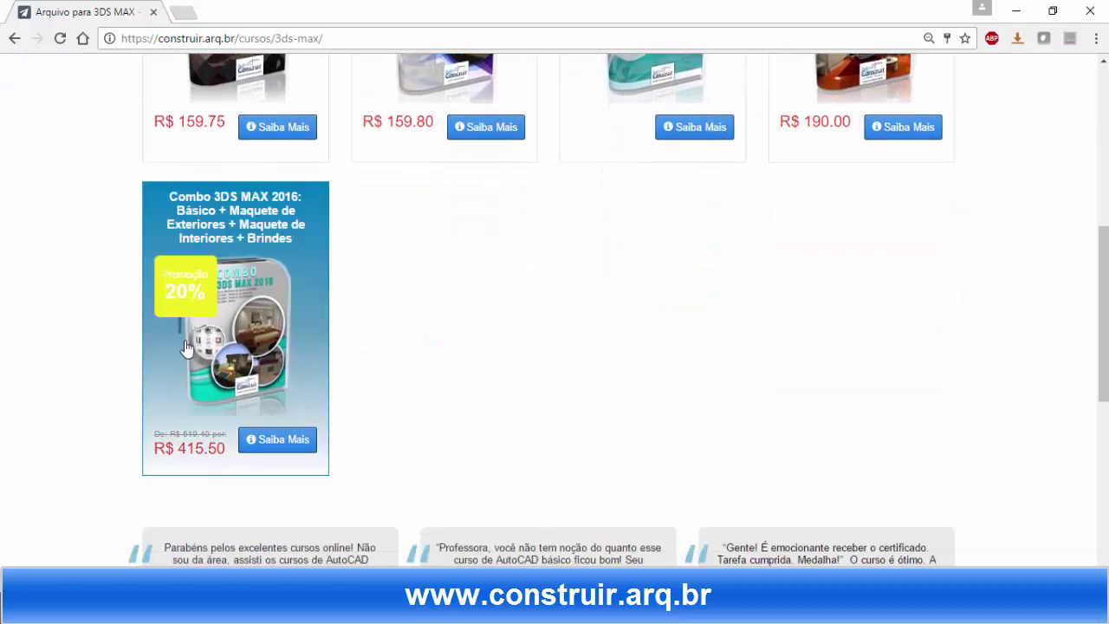
{"action": "scroll", "coordinate": [227, 272], "scroll_direction": "up", "scroll_amount": 1}
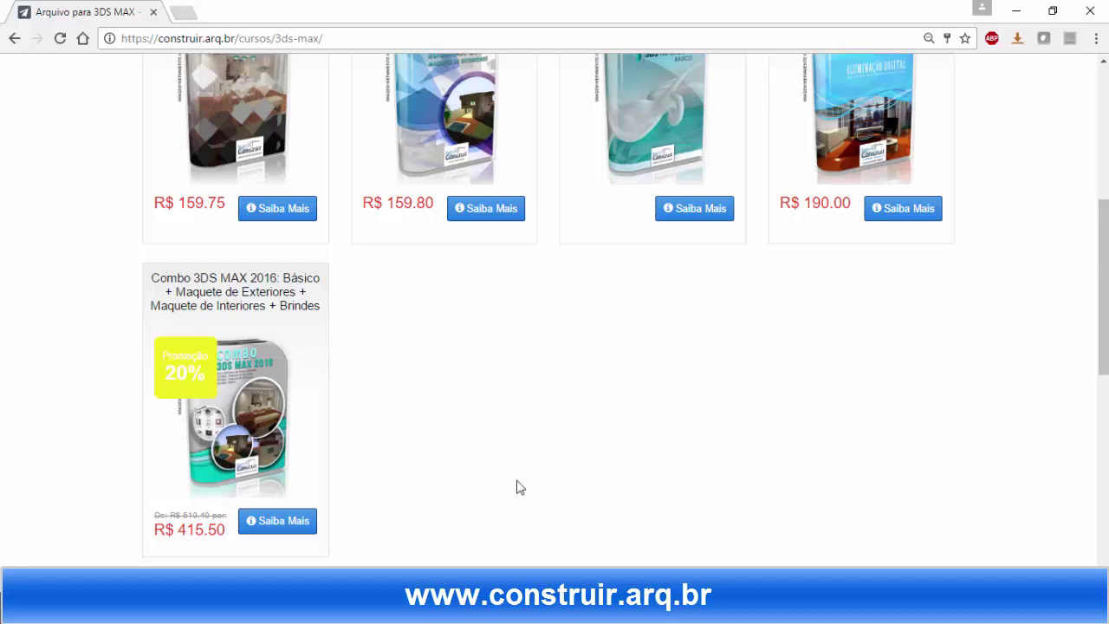
{"action": "scroll", "coordinate": [653, 438], "scroll_direction": "up", "scroll_amount": 2}
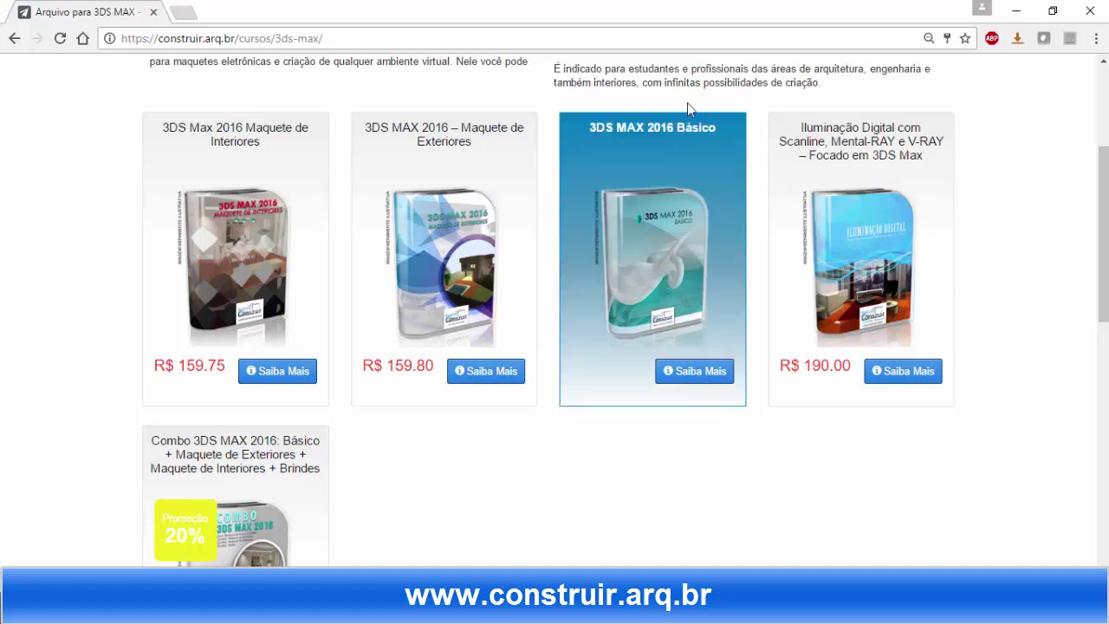
{"action": "scroll", "coordinate": [664, 255], "scroll_direction": "up", "scroll_amount": 2}
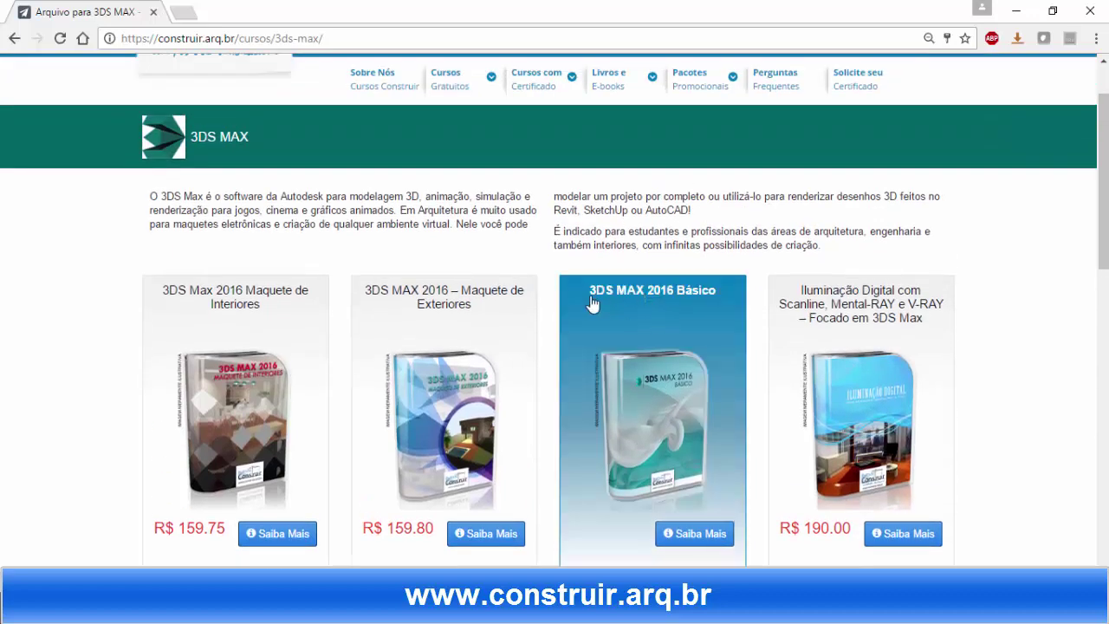
Review the 3DS MAX 2016 Básico options: free online, R$ 59.85 download, R$ 99.85 DVD.
{"action": "left_click", "coordinate": [669, 364]}
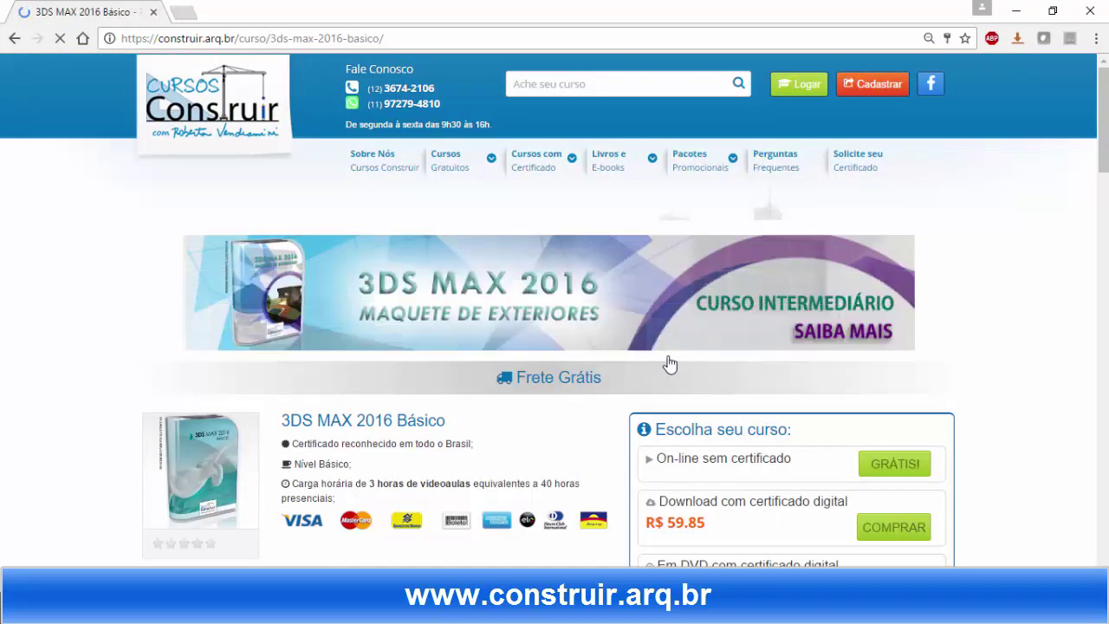
{"action": "scroll", "coordinate": [669, 364], "scroll_direction": "down", "scroll_amount": 3}
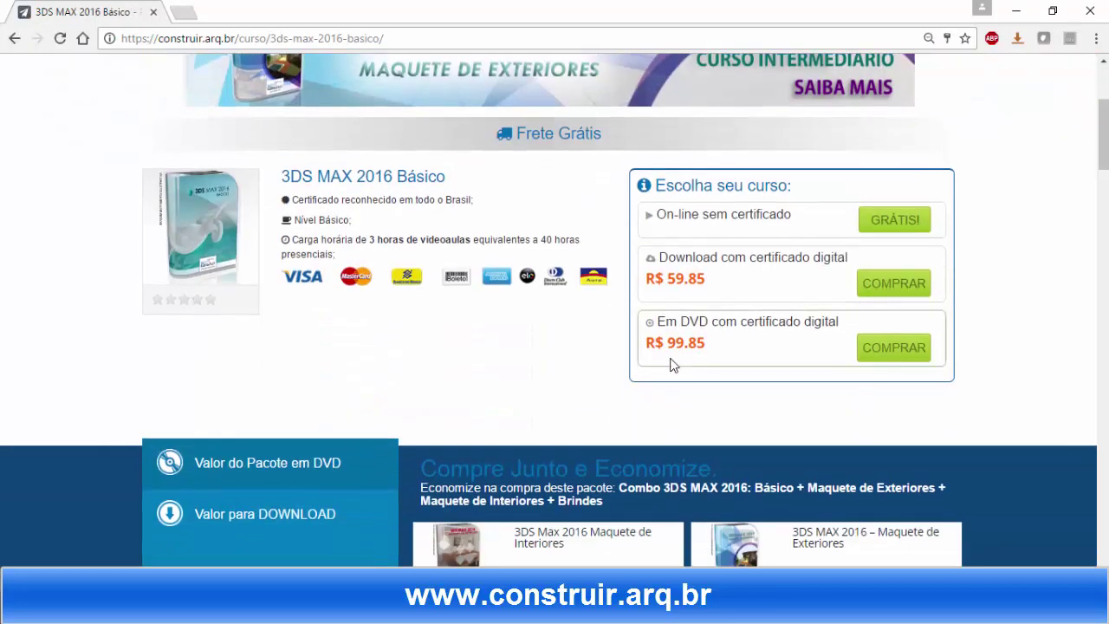
{"action": "scroll", "coordinate": [465, 358], "scroll_direction": "down", "scroll_amount": 1}
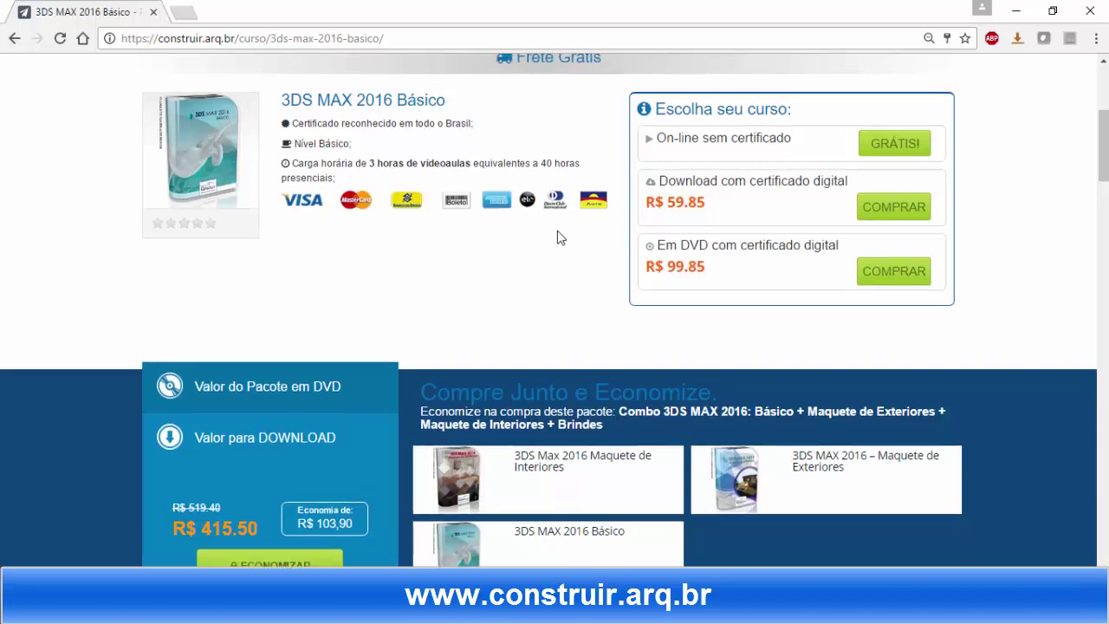
{"action": "scroll", "coordinate": [560, 236], "scroll_direction": "up", "scroll_amount": 1}
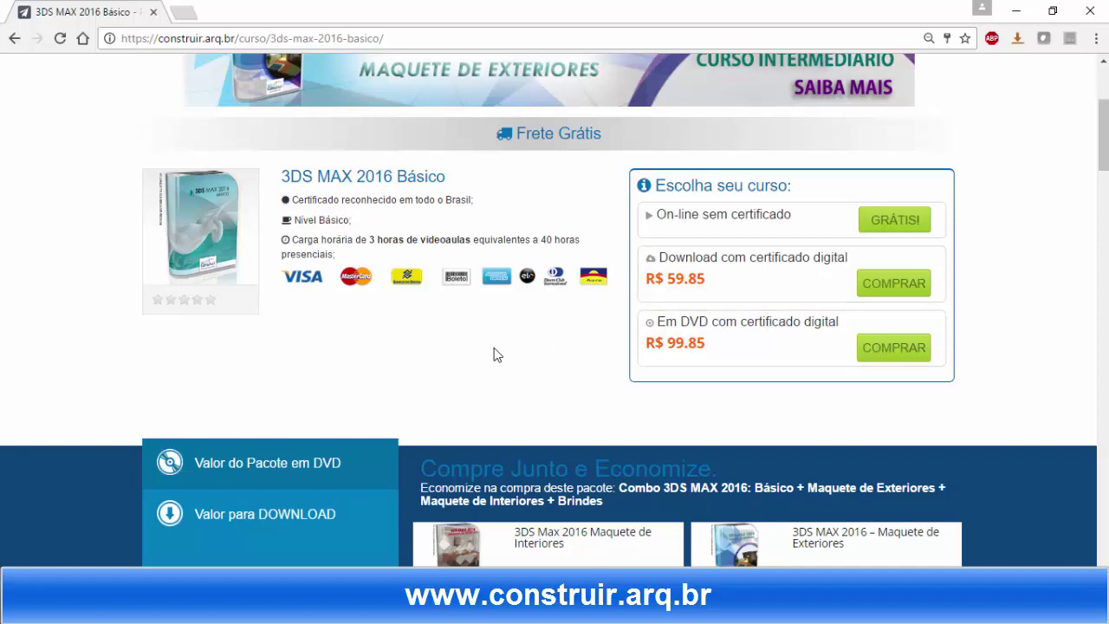
{"action": "scroll", "coordinate": [494, 356], "scroll_direction": "down", "scroll_amount": 1}
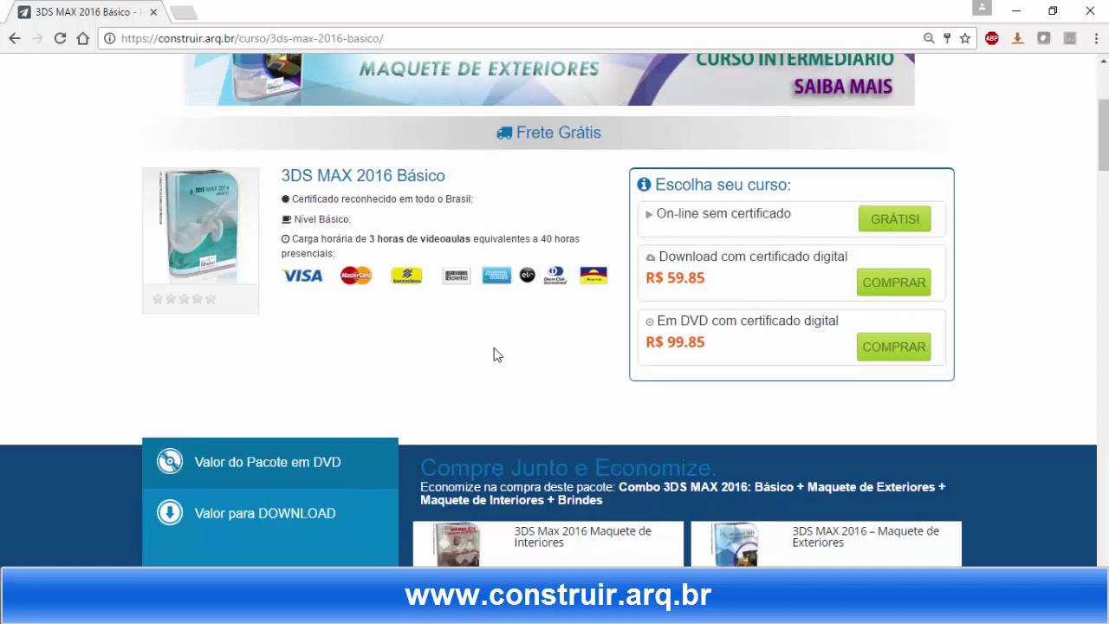
{"action": "scroll", "coordinate": [495, 353], "scroll_direction": "down", "scroll_amount": 2}
{"action": "scroll", "coordinate": [505, 338], "scroll_direction": "down", "scroll_amount": 5}
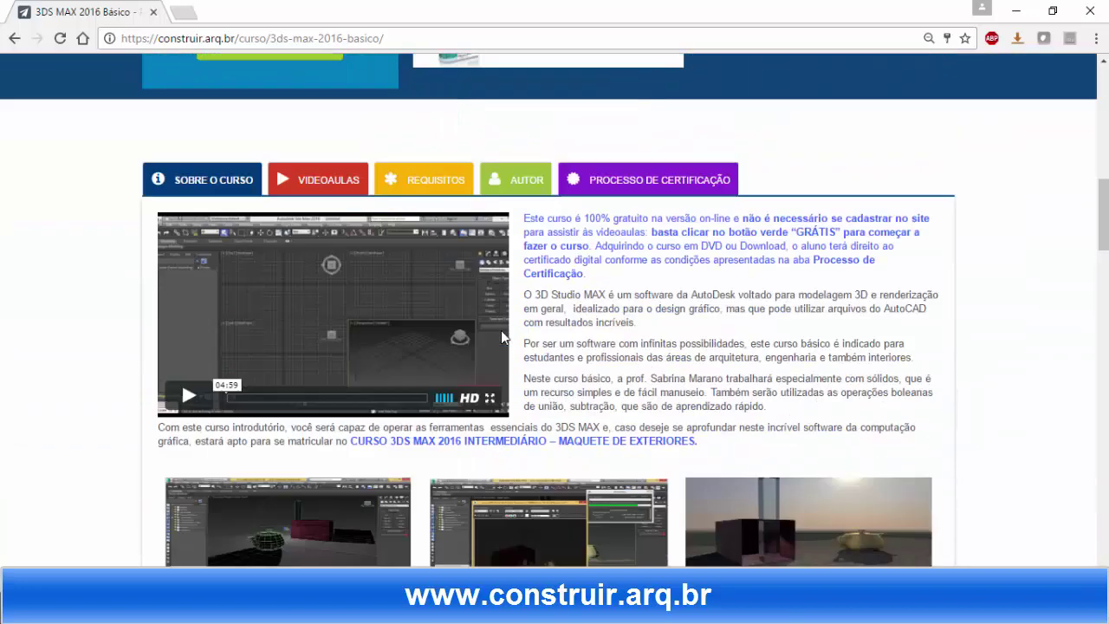
Leave the course description page and bring up 3ds Max with 3DS_videoaula render.max.
{"action": "left_click", "coordinate": [646, 130]}
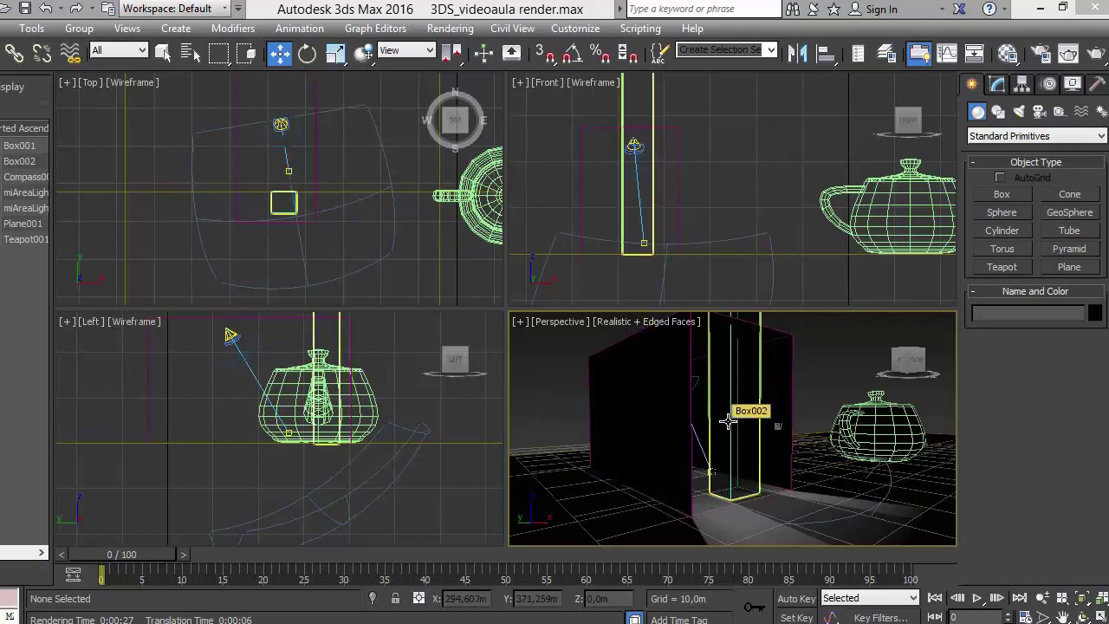
Orbit the Perspective view around the box building, tower and teapot from several angles.
{"action": "left_click", "coordinate": [1083, 617]}
{"action": "mouse_move", "coordinate": [795, 424]}
{"action": "left_mouse_down"}
{"action": "mouse_move", "coordinate": [807, 438]}
{"action": "mouse_move", "coordinate": [867, 399]}
{"action": "left_mouse_up"}
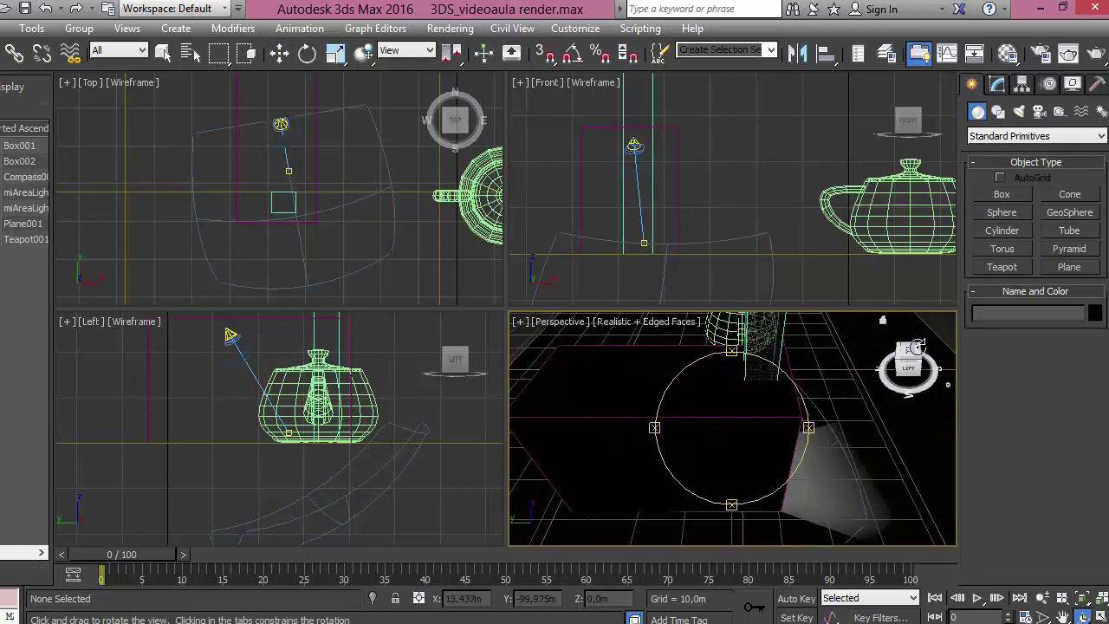
{"action": "left_click_drag", "start_coordinate": [920, 351], "coordinate": [905, 363]}
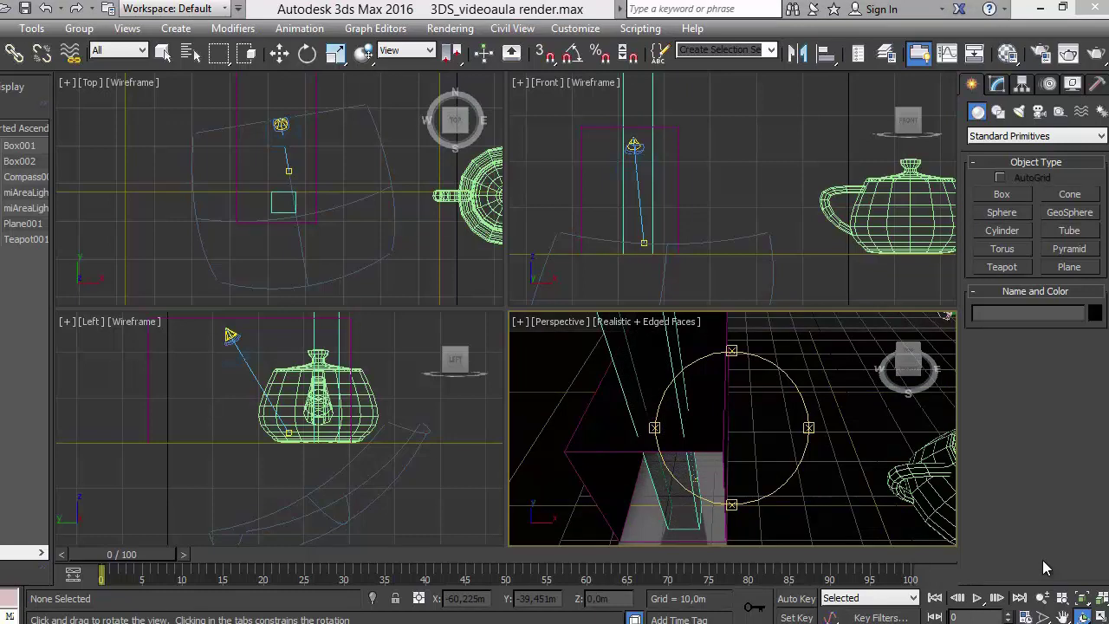
{"action": "left_click_drag", "start_coordinate": [905, 360], "coordinate": [925, 346]}
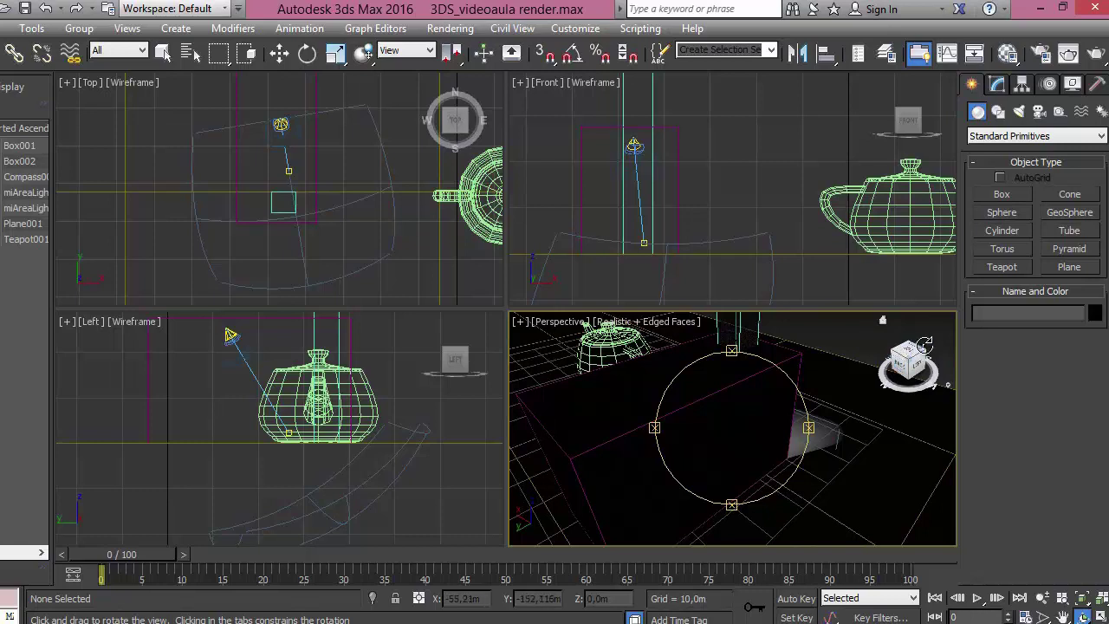
{"action": "left_click_drag", "start_coordinate": [925, 346], "coordinate": [908, 424]}
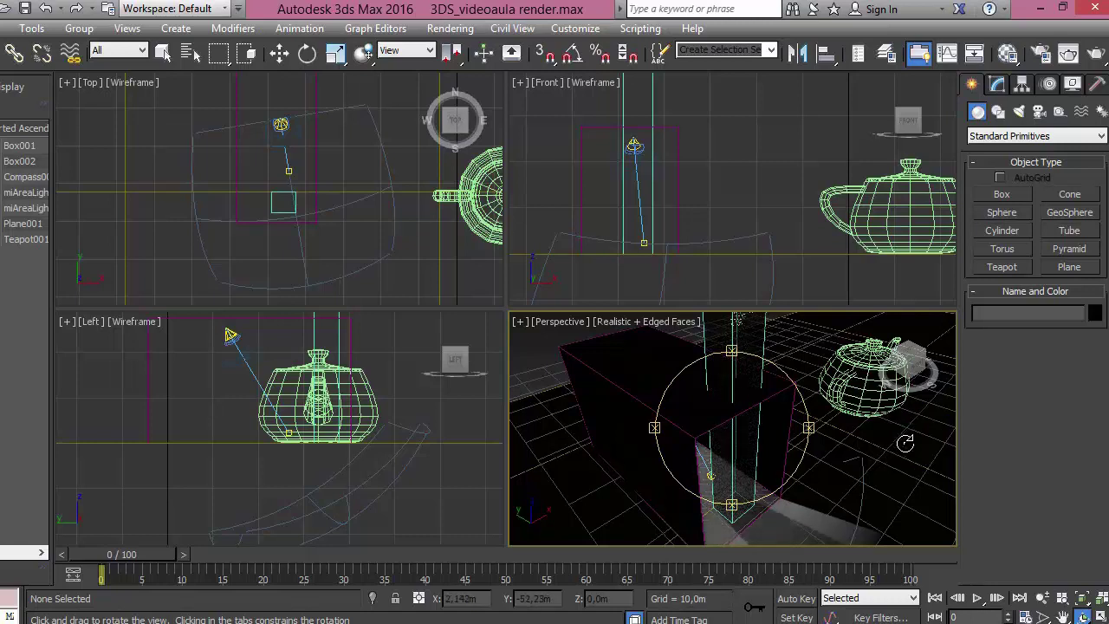
{"action": "key", "text": "w"}
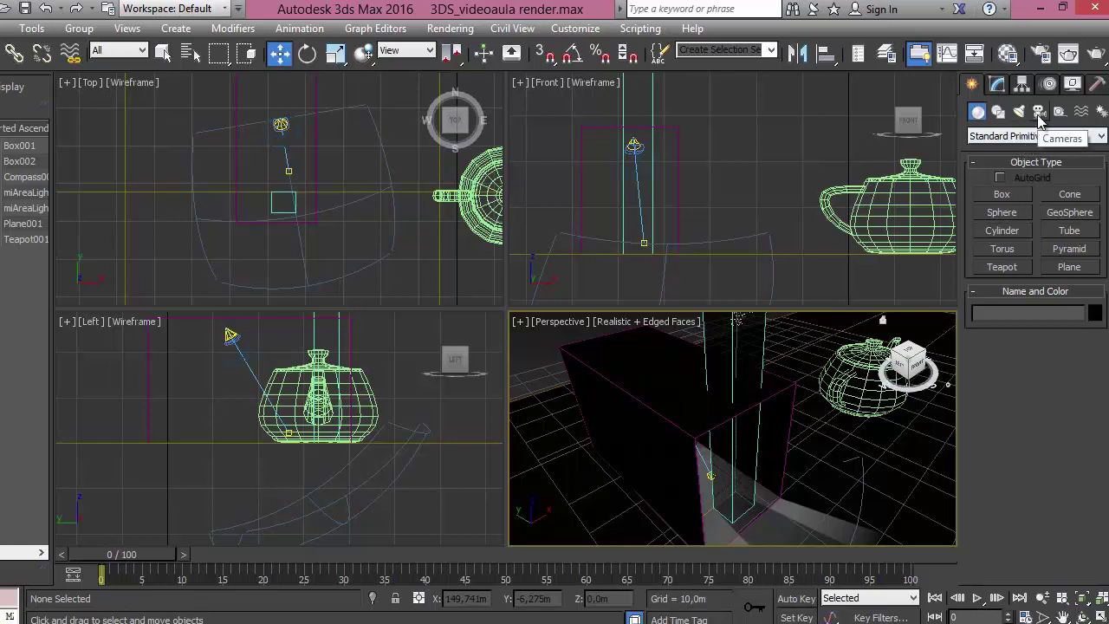
Drag a Target camera, Camera001, in the Top view toward the building and teapot.
{"action": "left_click", "coordinate": [1038, 112]}
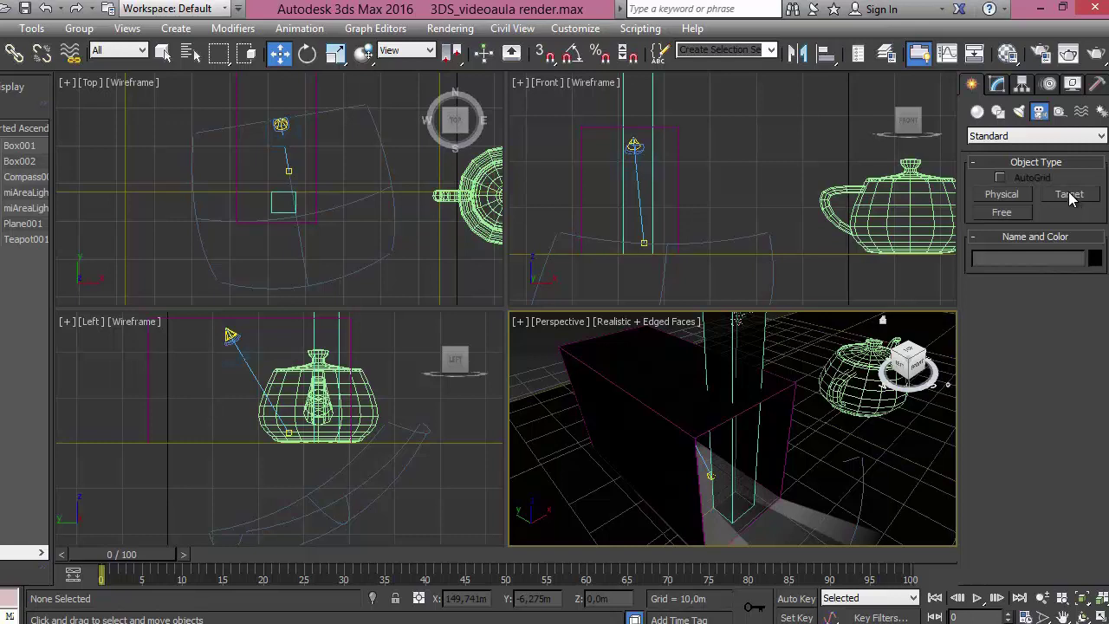
{"action": "left_click", "coordinate": [1069, 195]}
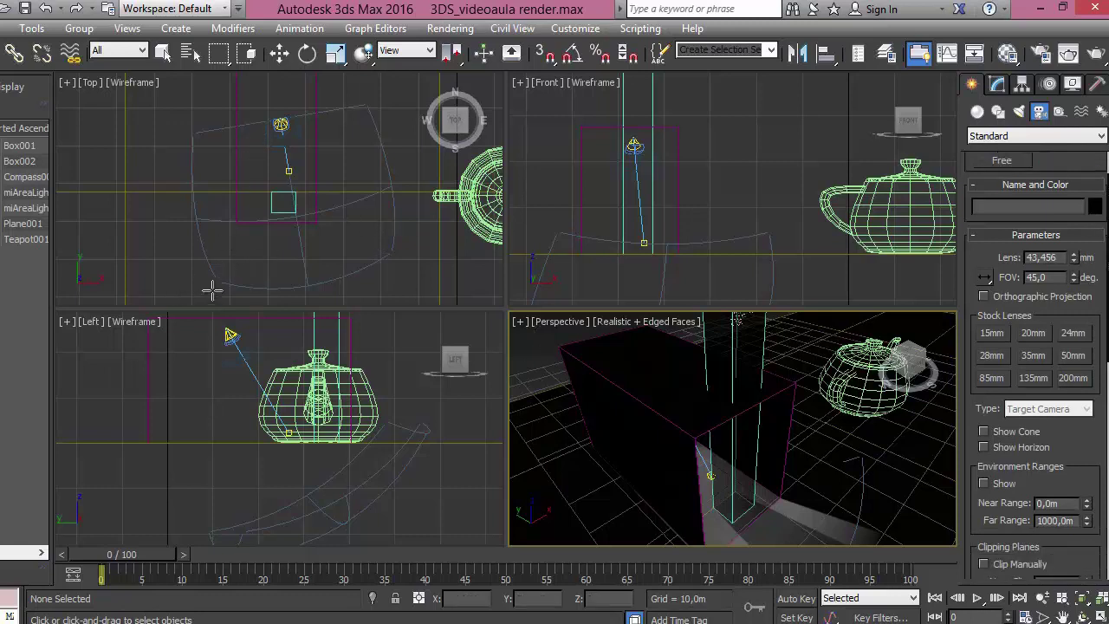
{"action": "left_click_drag", "start_coordinate": [173, 296], "coordinate": [382, 179]}
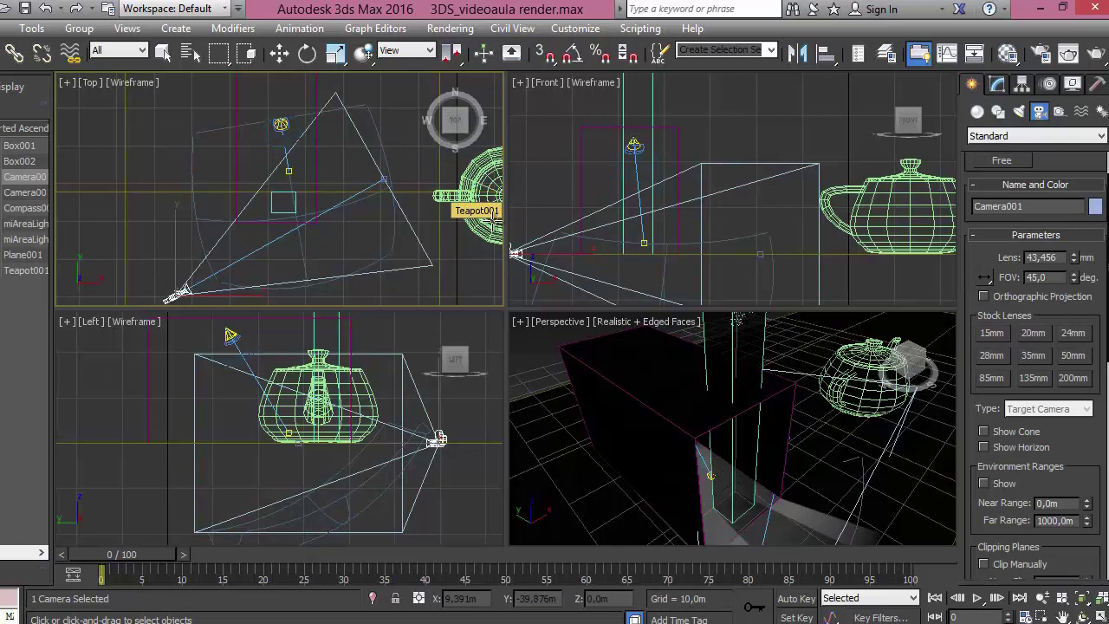
Raise Camera001 and enter an absolute Z of 1,7 in Move Transform Type-In.
{"action": "key", "text": "w"}
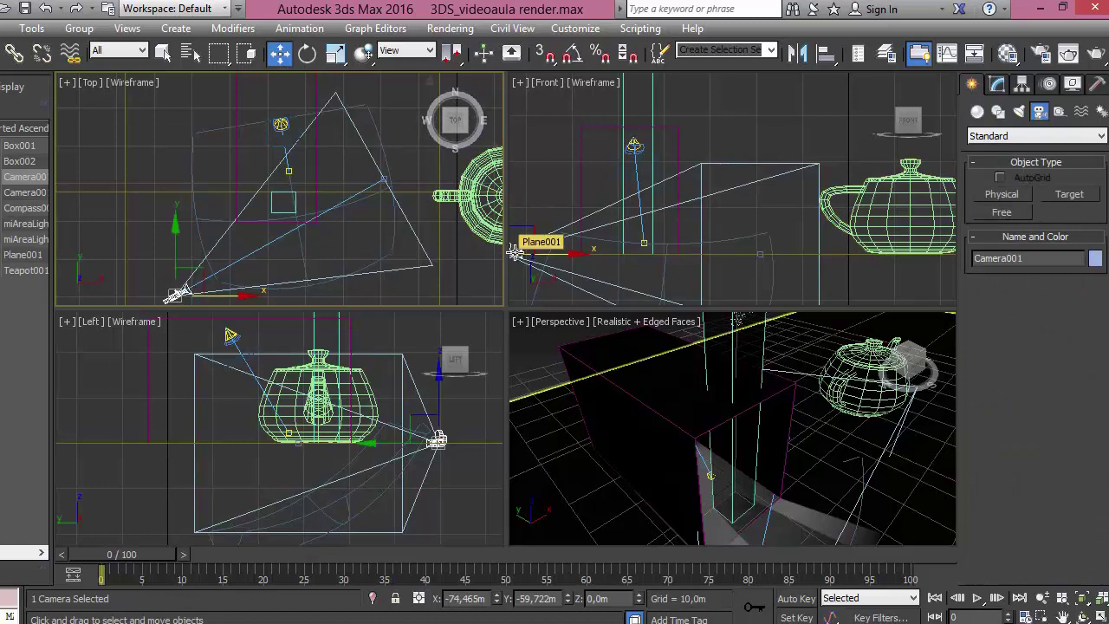
{"action": "middle_click_drag", "start_coordinate": [587, 243], "coordinate": [700, 248]}
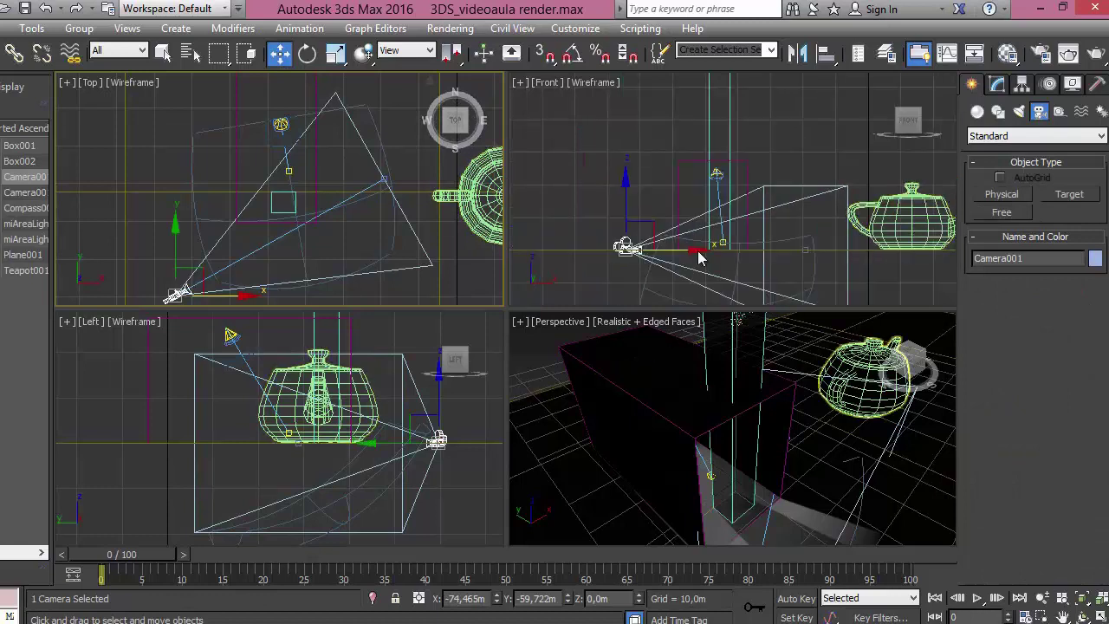
{"action": "mouse_move", "coordinate": [630, 197]}
{"action": "left_mouse_down"}
{"action": "mouse_move", "coordinate": [628, 134]}
{"action": "mouse_move", "coordinate": [626, 182]}
{"action": "left_mouse_up"}
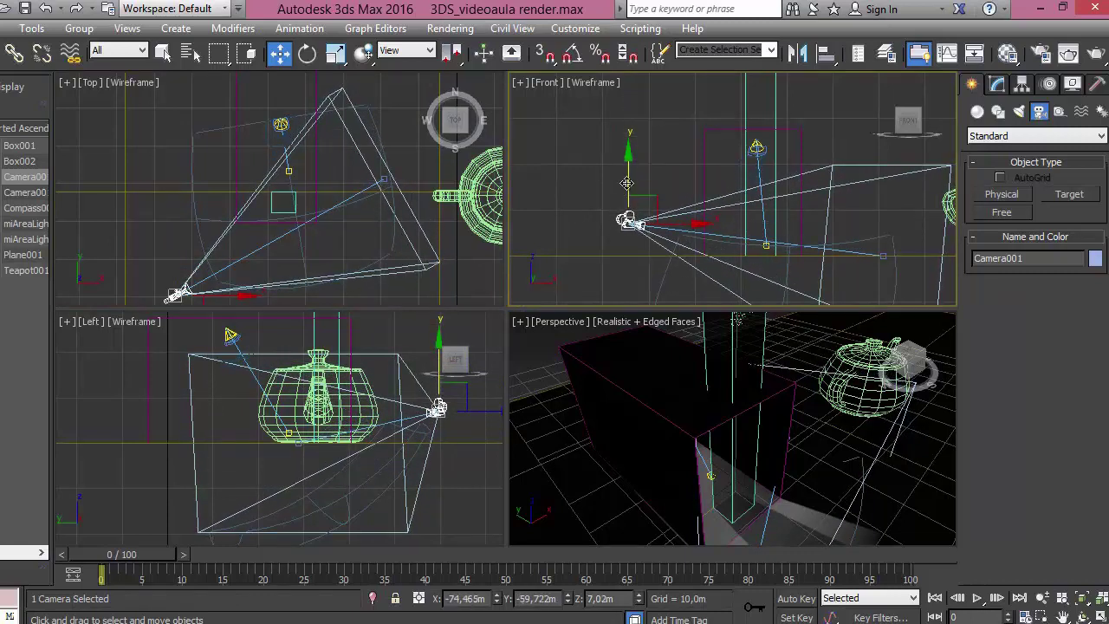
{"action": "right_click", "coordinate": [629, 180]}
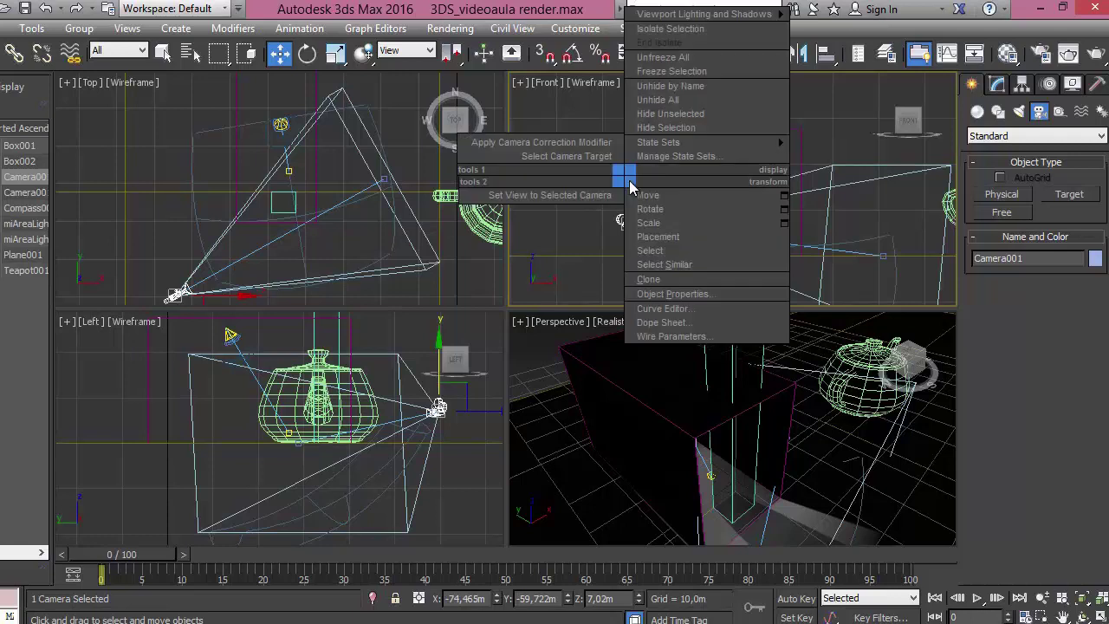
{"action": "left_click", "coordinate": [779, 198]}
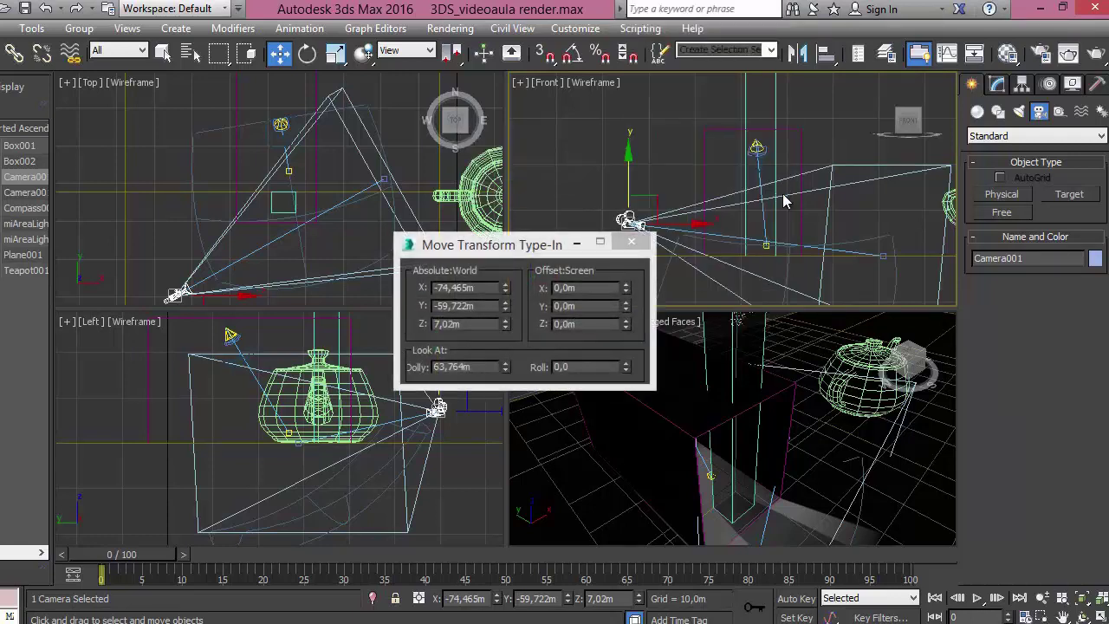
{"action": "double_click", "coordinate": [465, 326]}
{"action": "type", "text": "1,7"}
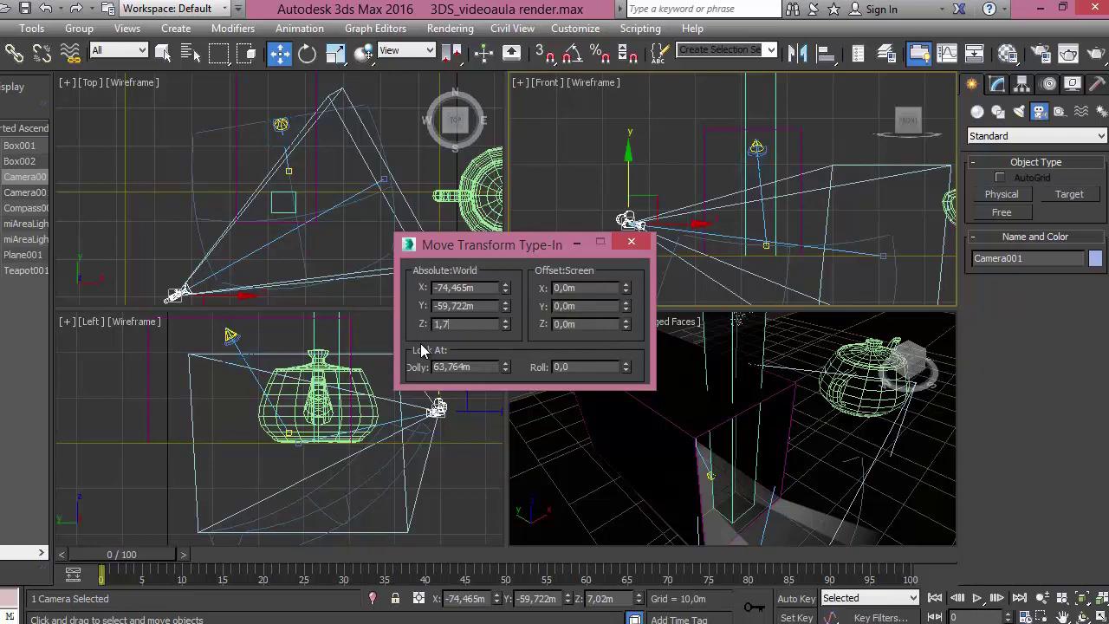
{"action": "key", "text": "Return"}
{"action": "left_click", "coordinate": [632, 242]}
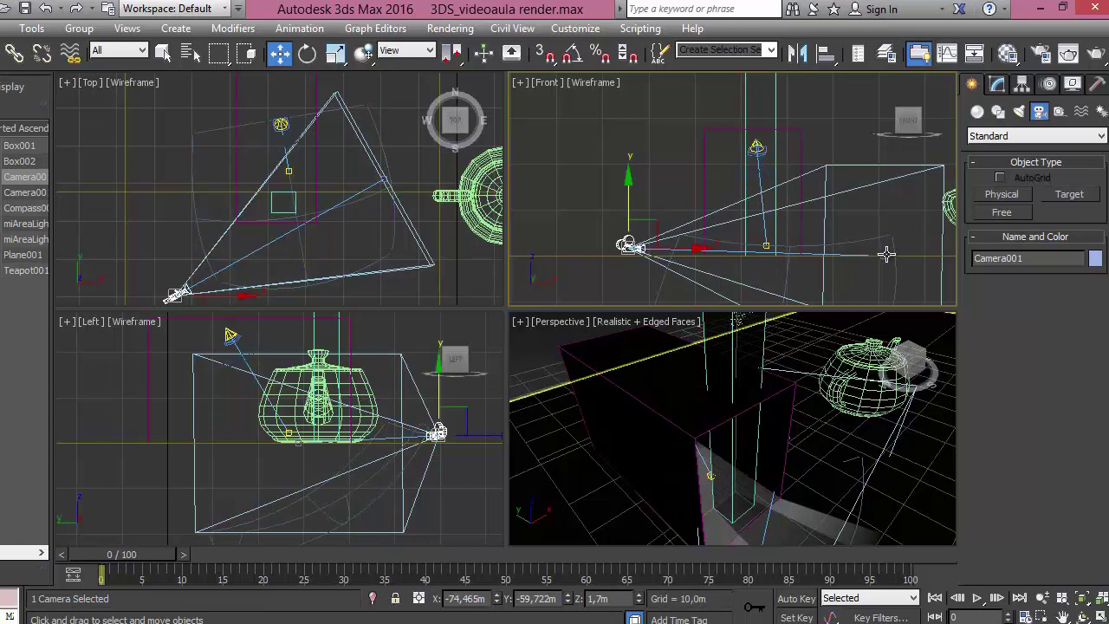
Raise Camera001's target to about Z 13.228 m, then show the Perspective view's camera list.
{"action": "left_click", "coordinate": [885, 253]}
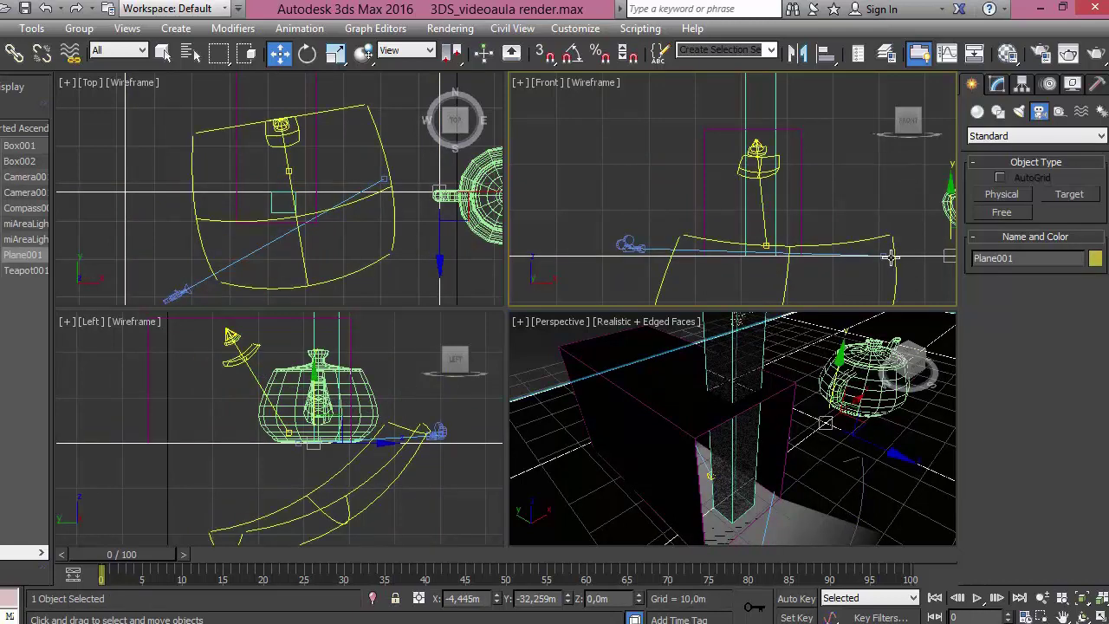
{"action": "mouse_move", "coordinate": [883, 201]}
{"action": "left_mouse_down"}
{"action": "mouse_move", "coordinate": [875, 147]}
{"action": "mouse_move", "coordinate": [892, 167]}
{"action": "left_mouse_up"}
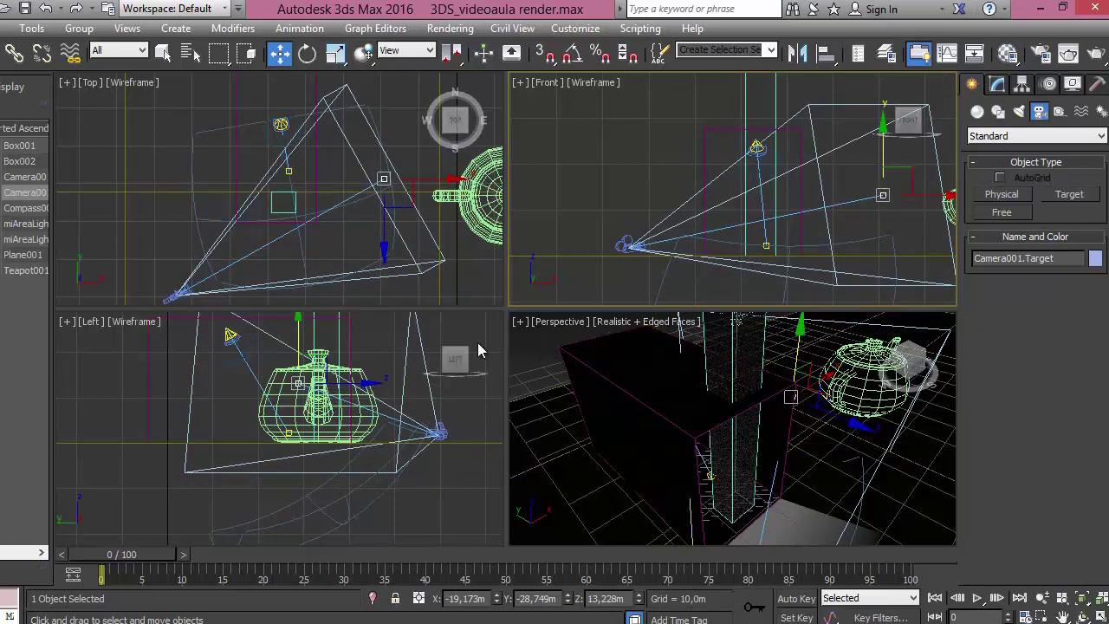
{"action": "left_click", "coordinate": [530, 338]}
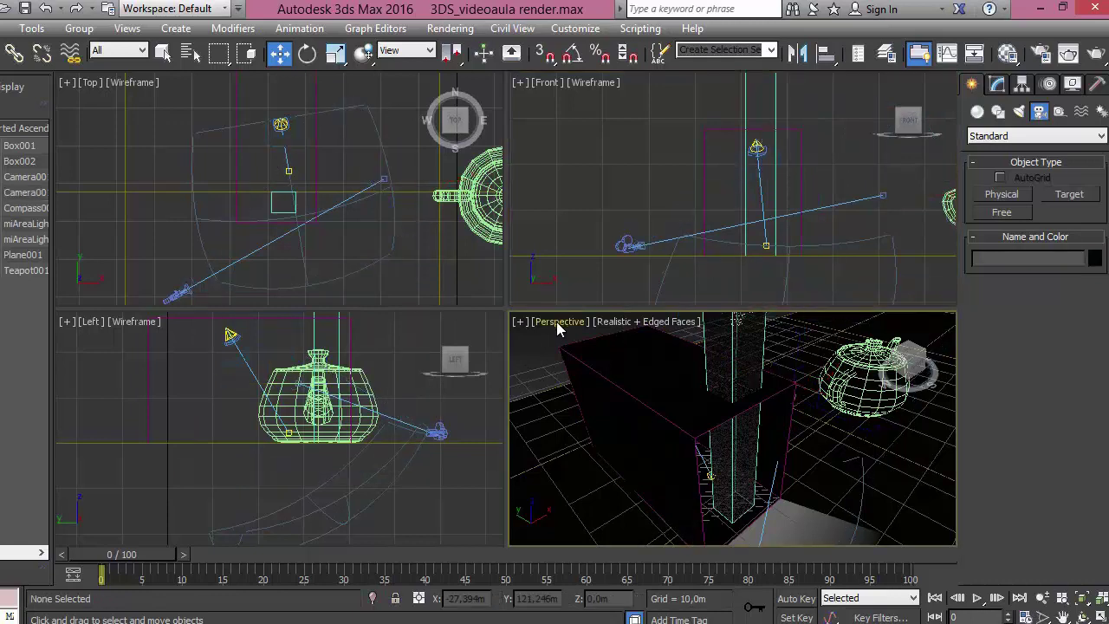
{"action": "left_click", "coordinate": [557, 321]}
{"action": "mouse_move", "coordinate": [605, 282]}
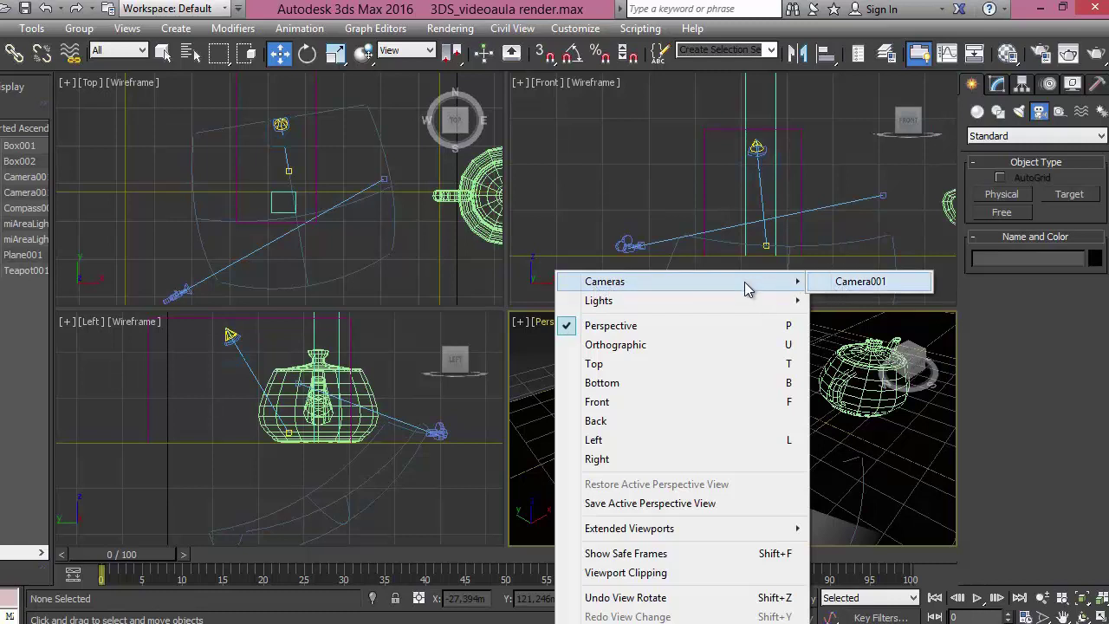
Switch the Perspective viewport to look through Camera001 and select the camera.
{"action": "left_click", "coordinate": [842, 283]}
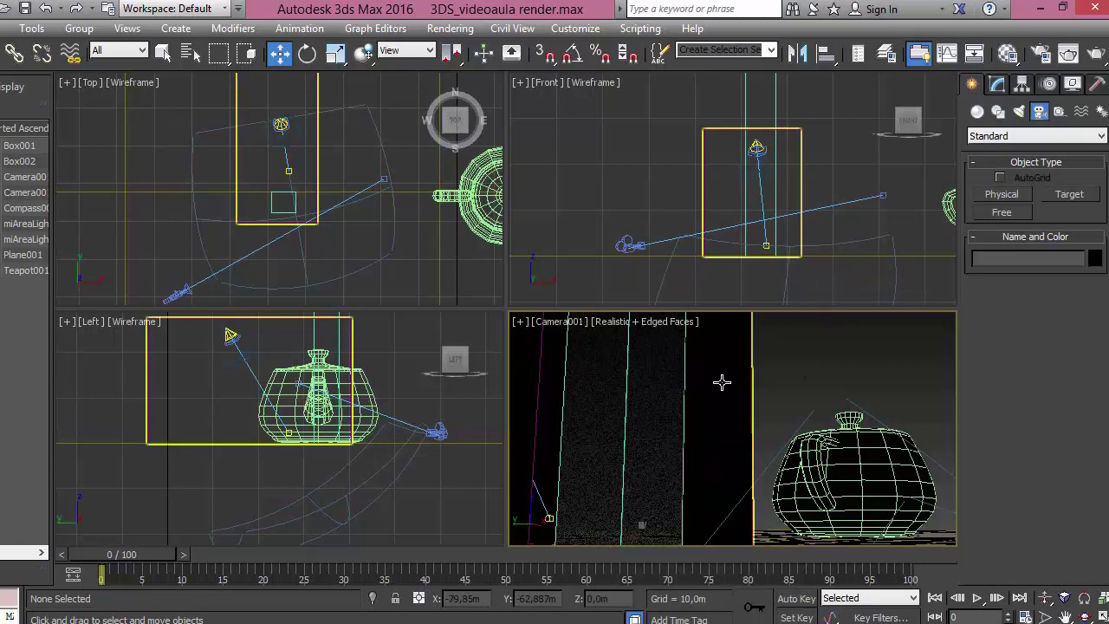
{"action": "left_click", "coordinate": [625, 245]}
{"action": "left_click_drag", "start_coordinate": [627, 246], "coordinate": [637, 245]}
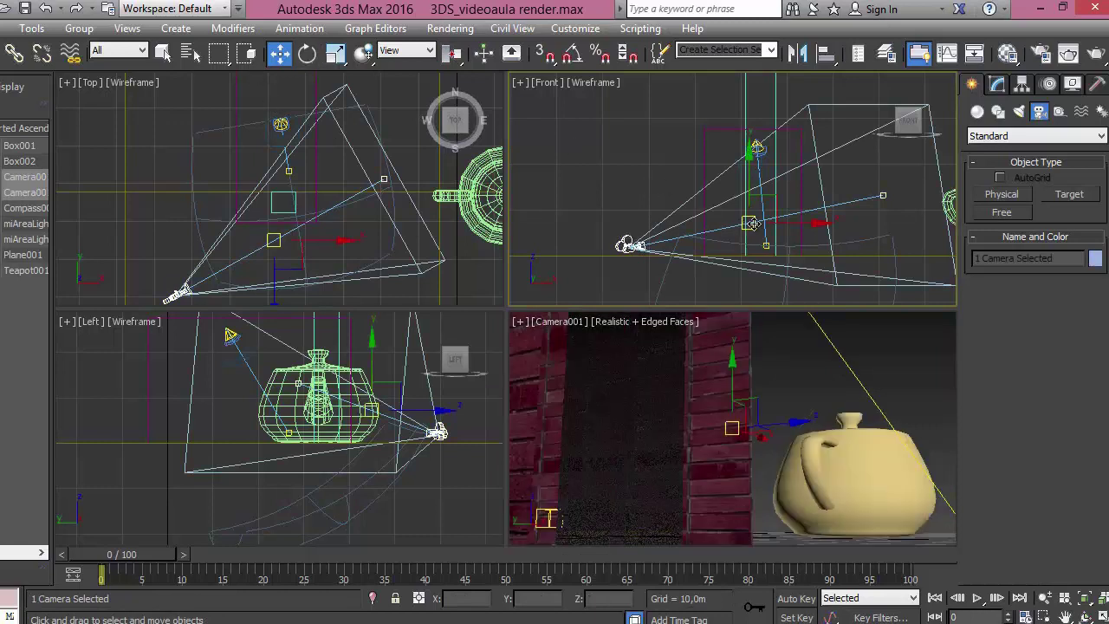
{"action": "left_click", "coordinate": [631, 237]}
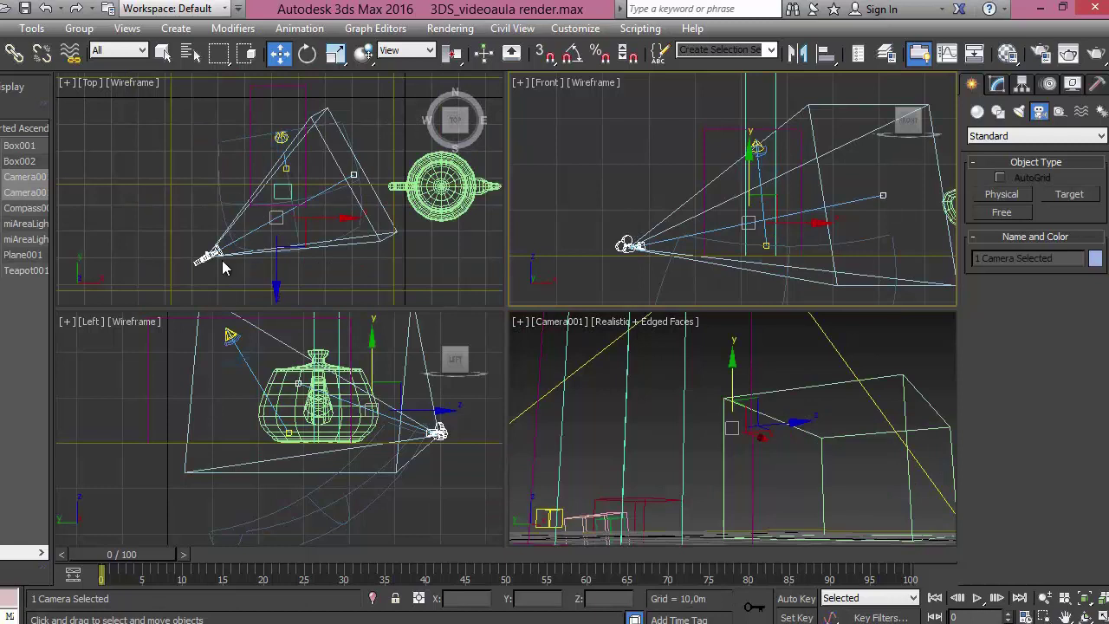
Move Camera001 further left and lower in the Top view, nearer the building.
{"action": "middle_click_drag", "start_coordinate": [325, 249], "coordinate": [351, 208]}
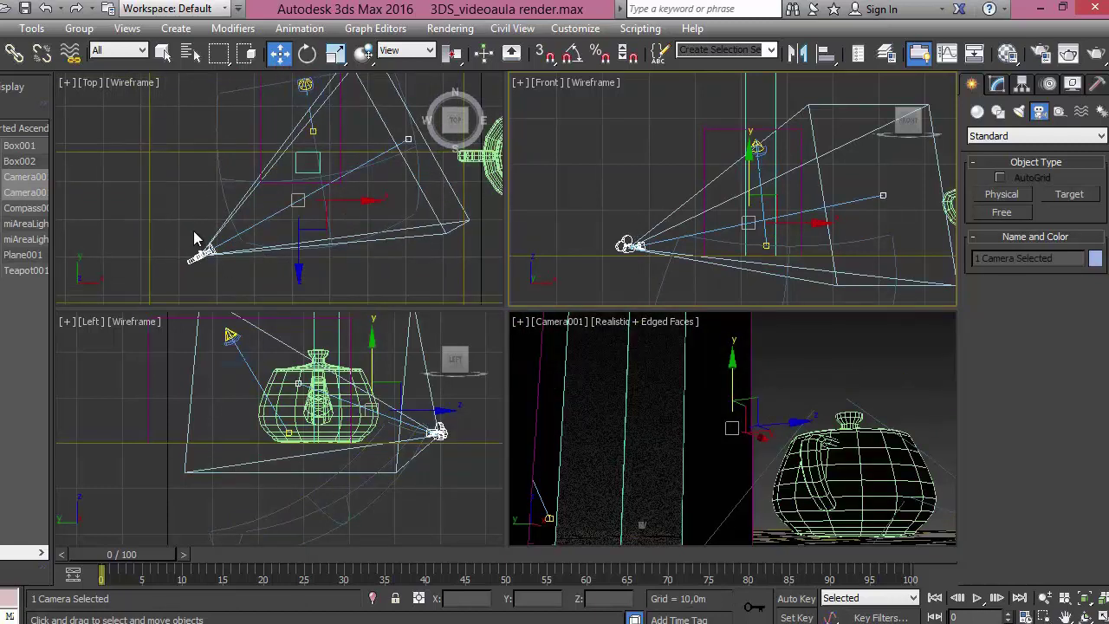
{"action": "left_click", "coordinate": [199, 253]}
{"action": "left_click_drag", "start_coordinate": [357, 200], "coordinate": [314, 210]}
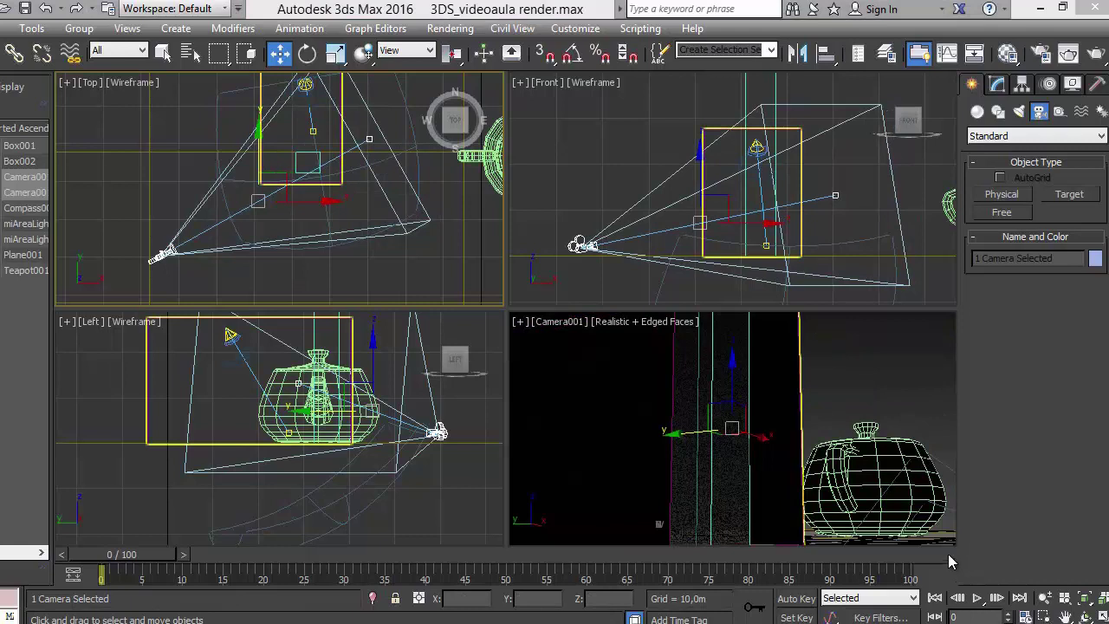
{"action": "left_click_drag", "start_coordinate": [258, 150], "coordinate": [259, 173]}
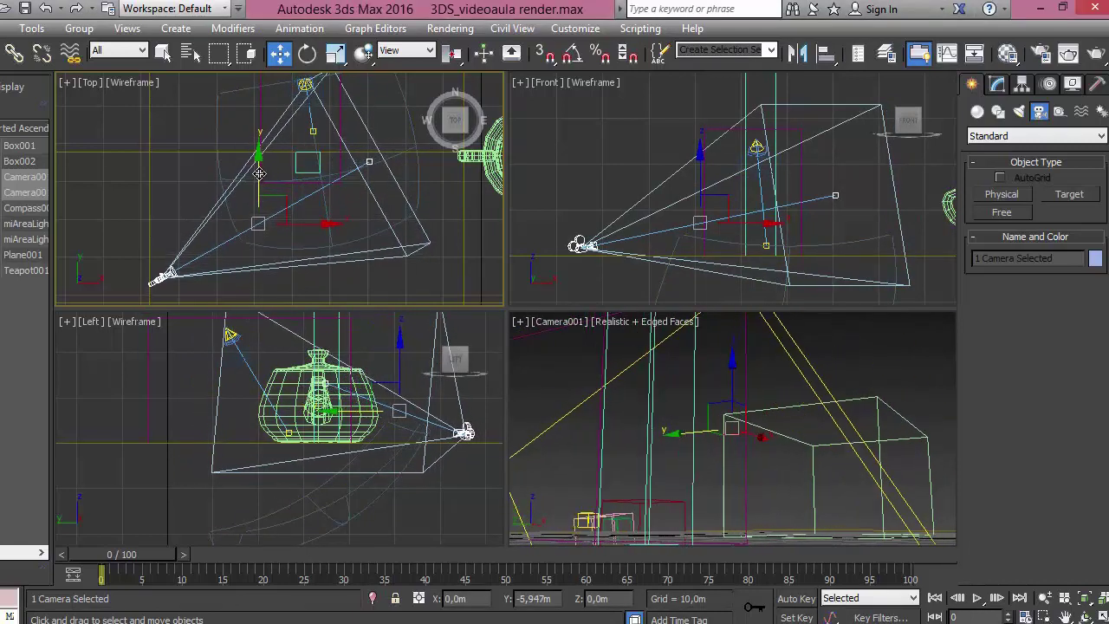
{"action": "left_click_drag", "start_coordinate": [314, 223], "coordinate": [267, 223]}
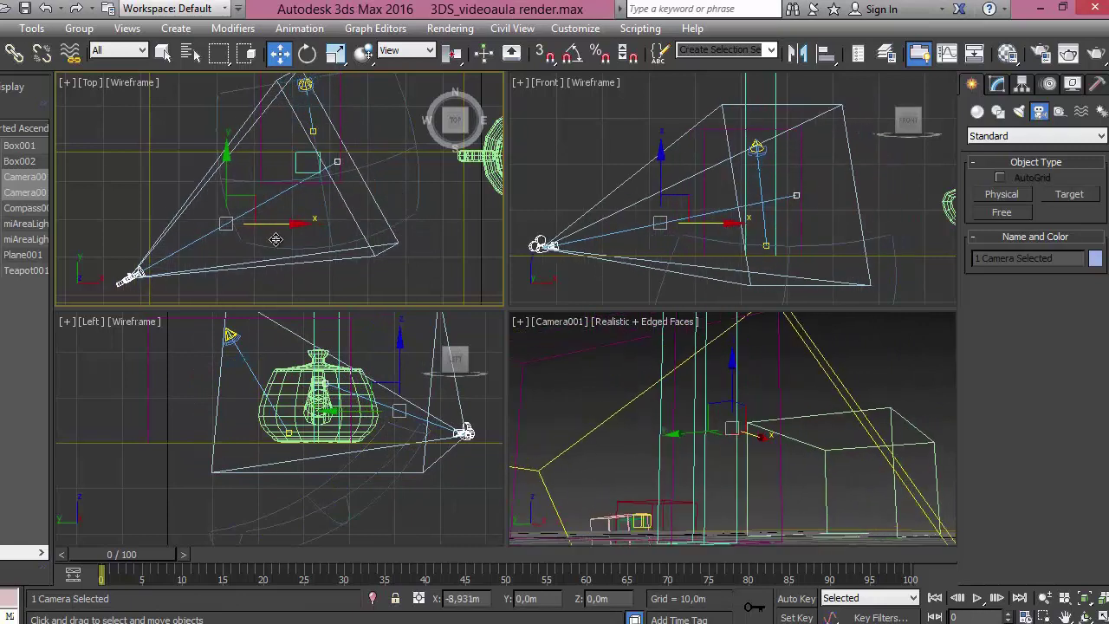
{"action": "left_click_drag", "start_coordinate": [210, 187], "coordinate": [210, 208]}
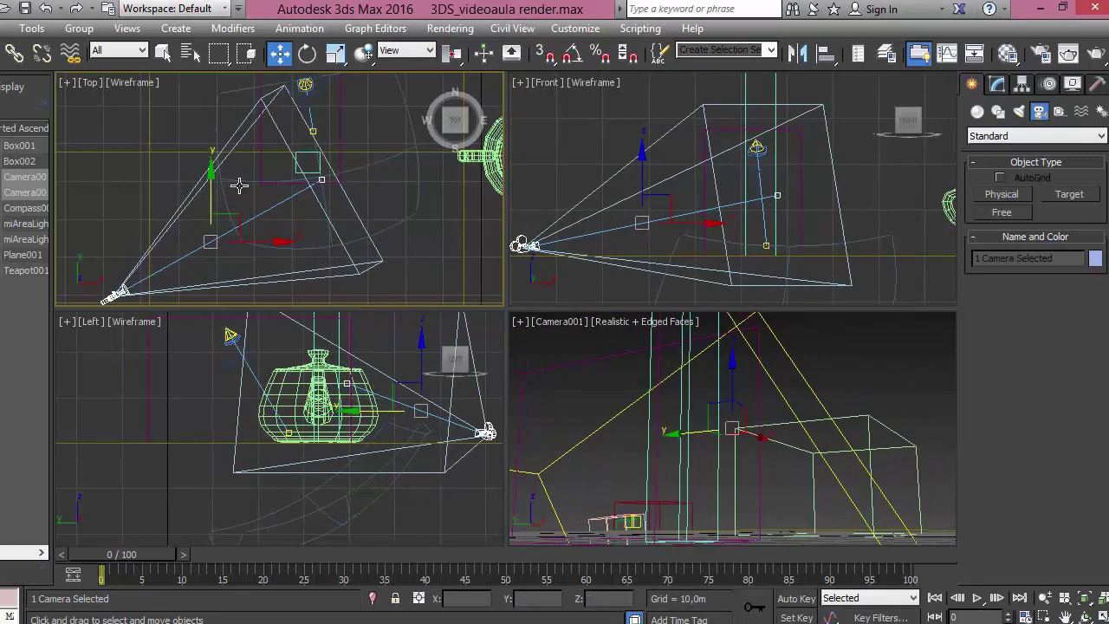
{"action": "scroll", "coordinate": [152, 181], "scroll_direction": "down", "scroll_amount": 2}
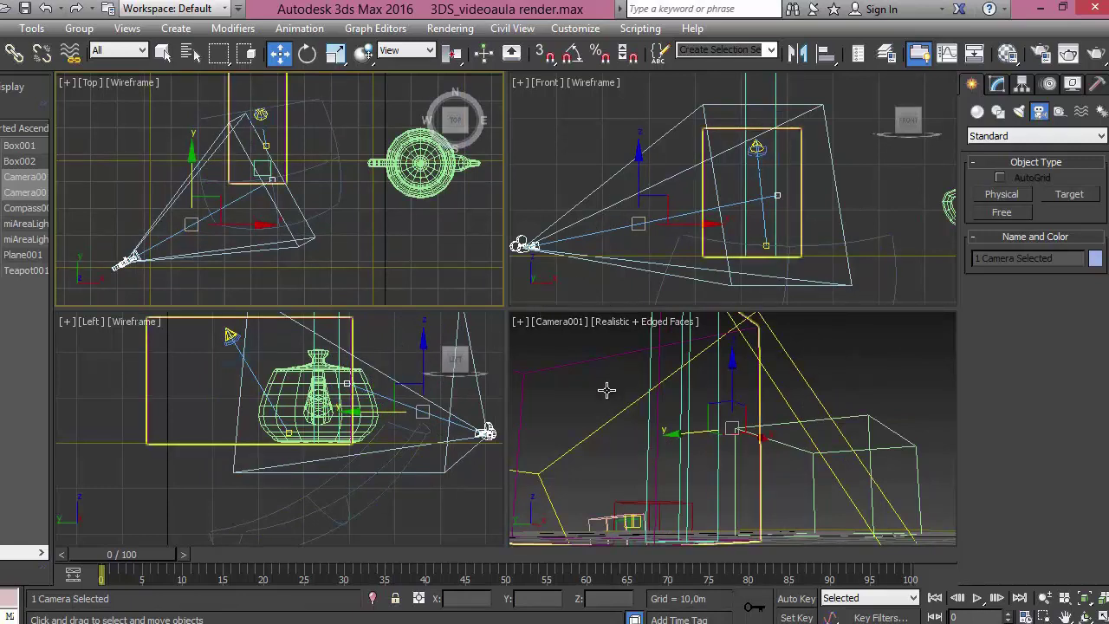
Dolly Camera001 back to frame the dark box and teapot, then reselect Camera001.
{"action": "left_click", "coordinate": [287, 346]}
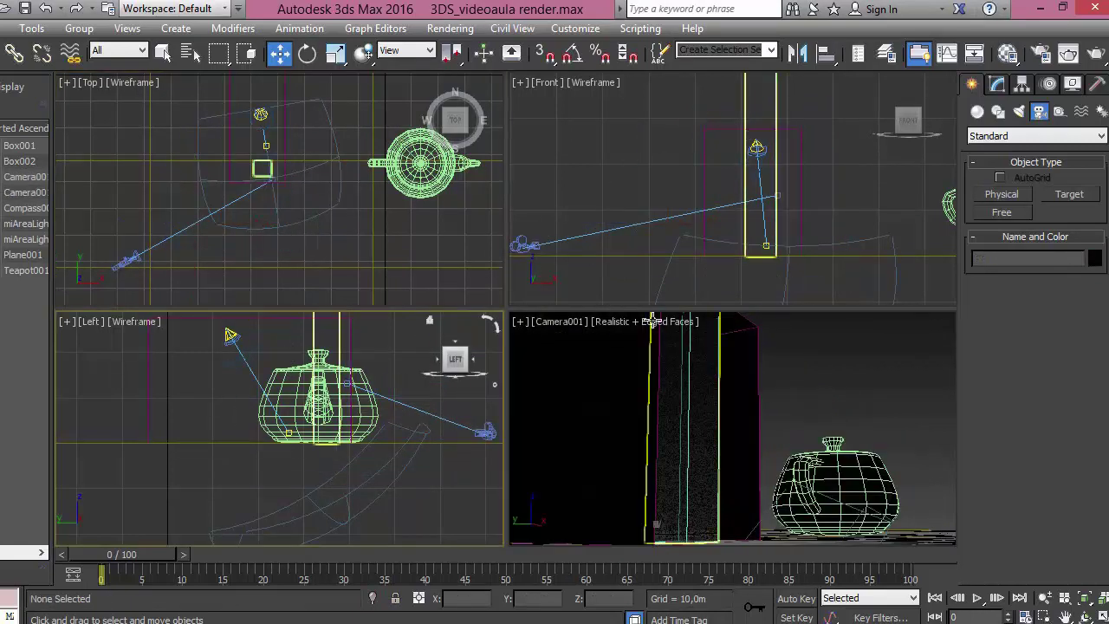
{"action": "left_click", "coordinate": [772, 403]}
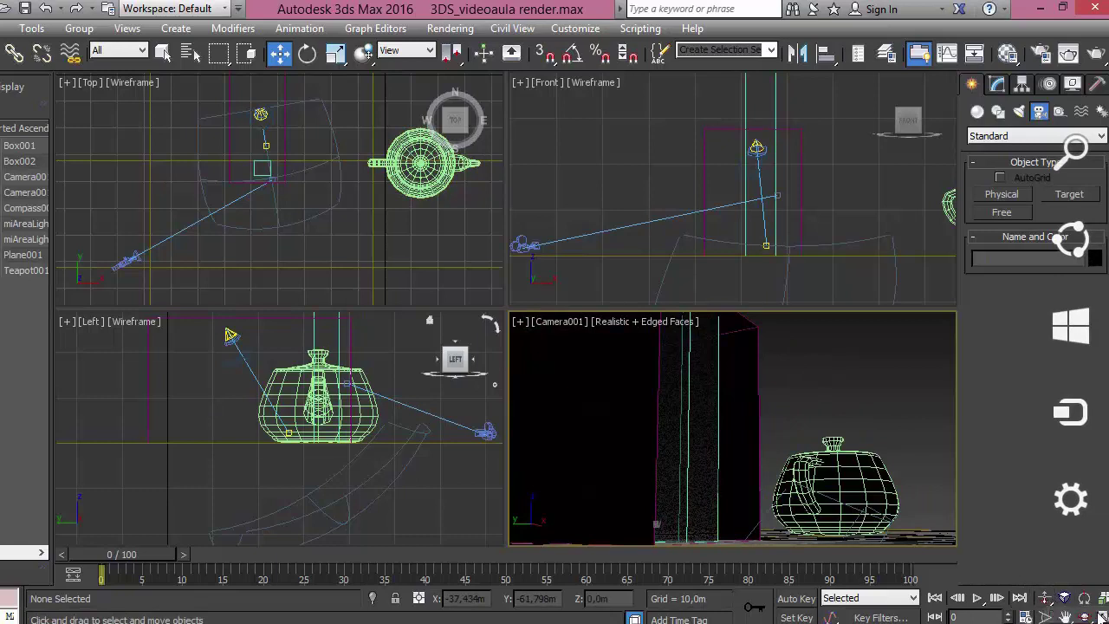
{"action": "left_click", "coordinate": [1045, 598]}
{"action": "left_click_drag", "start_coordinate": [680, 414], "coordinate": [674, 426]}
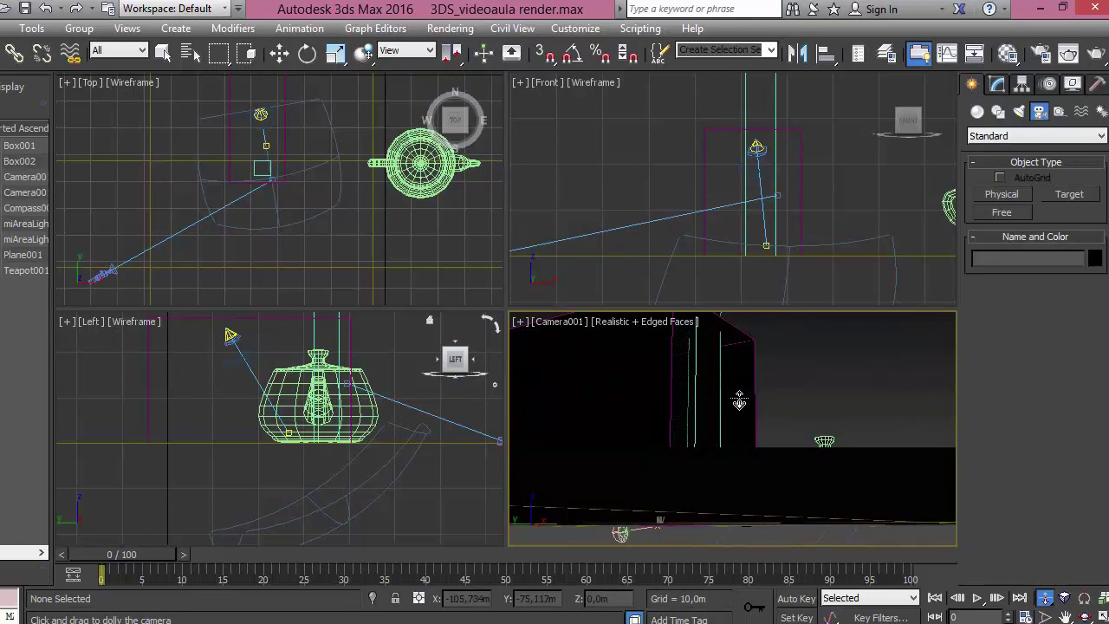
{"action": "left_click_drag", "start_coordinate": [737, 401], "coordinate": [737, 403]}
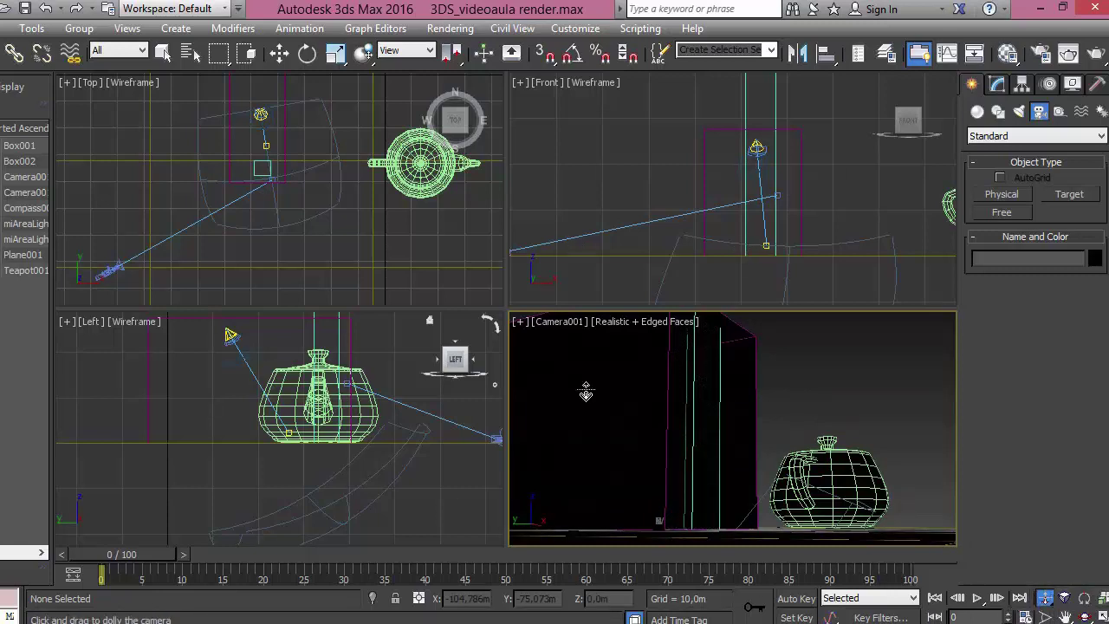
{"action": "left_click", "coordinate": [280, 54]}
{"action": "left_click", "coordinate": [253, 191]}
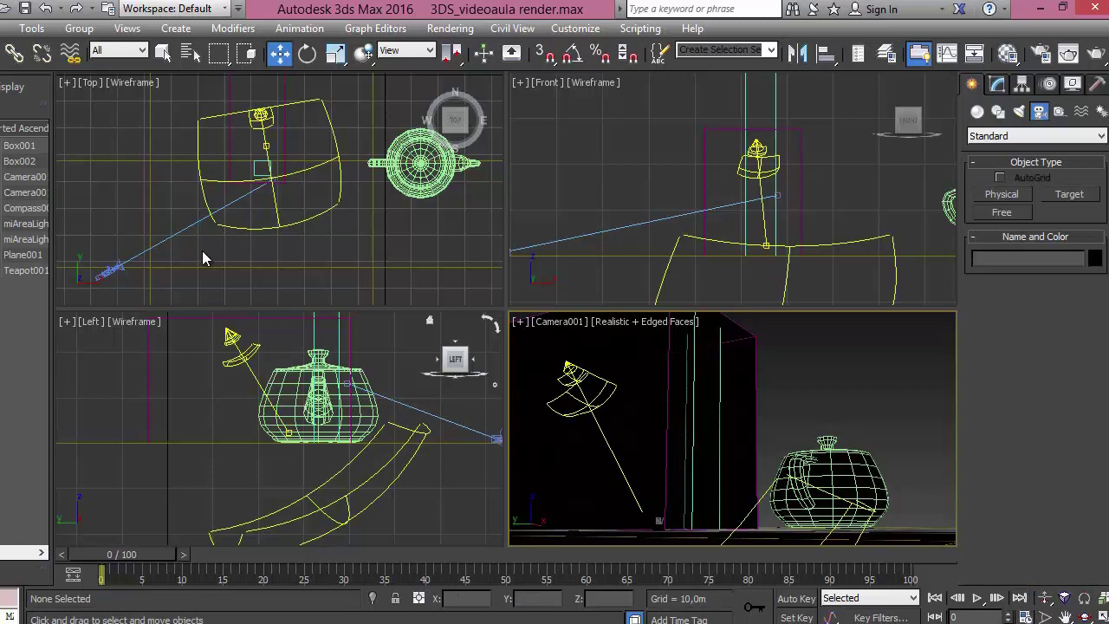
{"action": "left_click", "coordinate": [113, 267]}
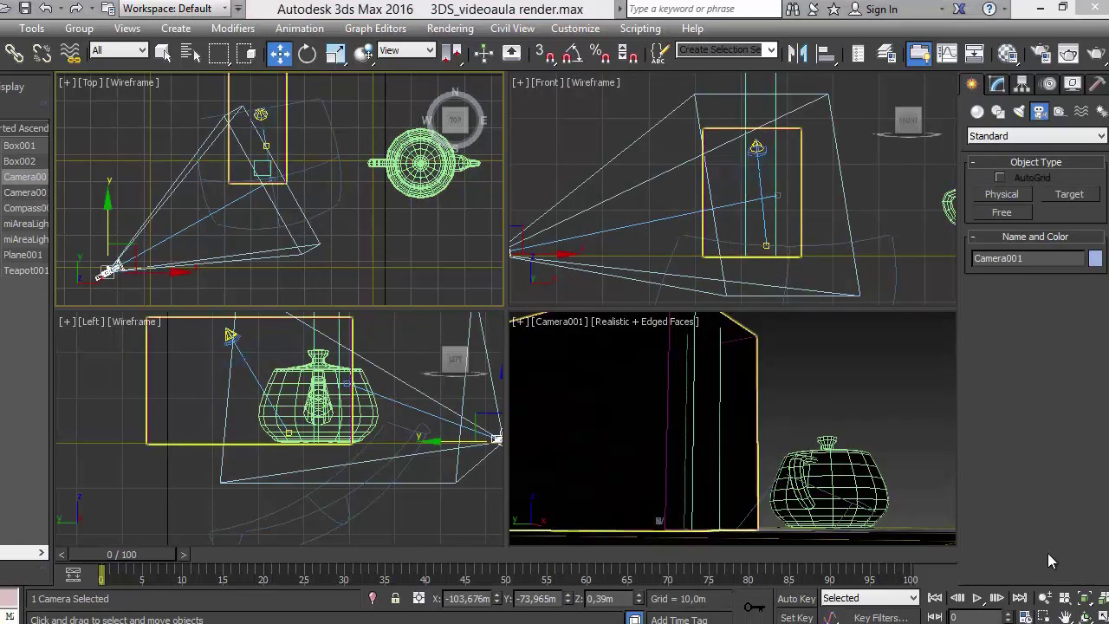
Reset Camera001's absolute Z to 1,7 via Move Transform Type-In.
{"action": "left_click", "coordinate": [639, 242]}
{"action": "scroll", "coordinate": [727, 248], "scroll_direction": "down", "scroll_amount": 2}
{"action": "scroll", "coordinate": [582, 256], "scroll_direction": "up", "scroll_amount": 3}
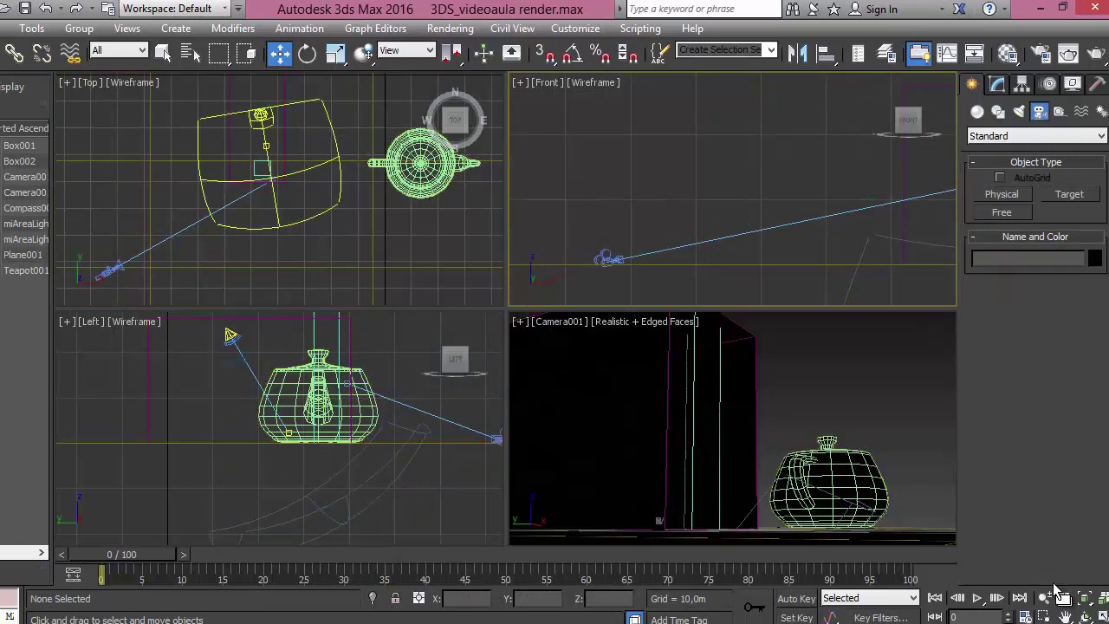
{"action": "left_click", "coordinate": [609, 258]}
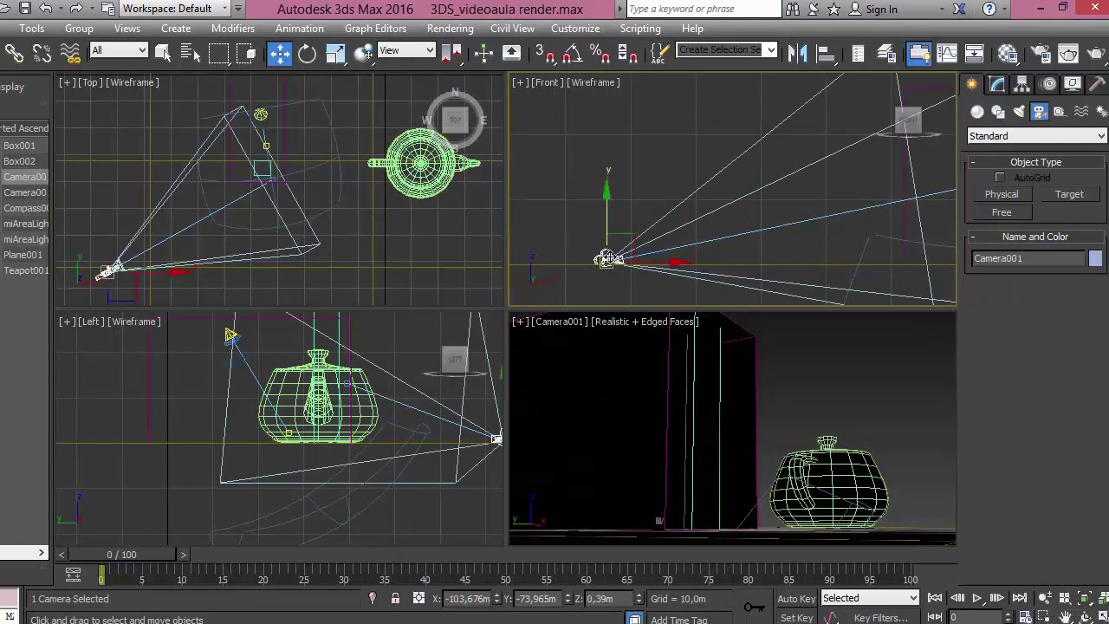
{"action": "right_click", "coordinate": [609, 257]}
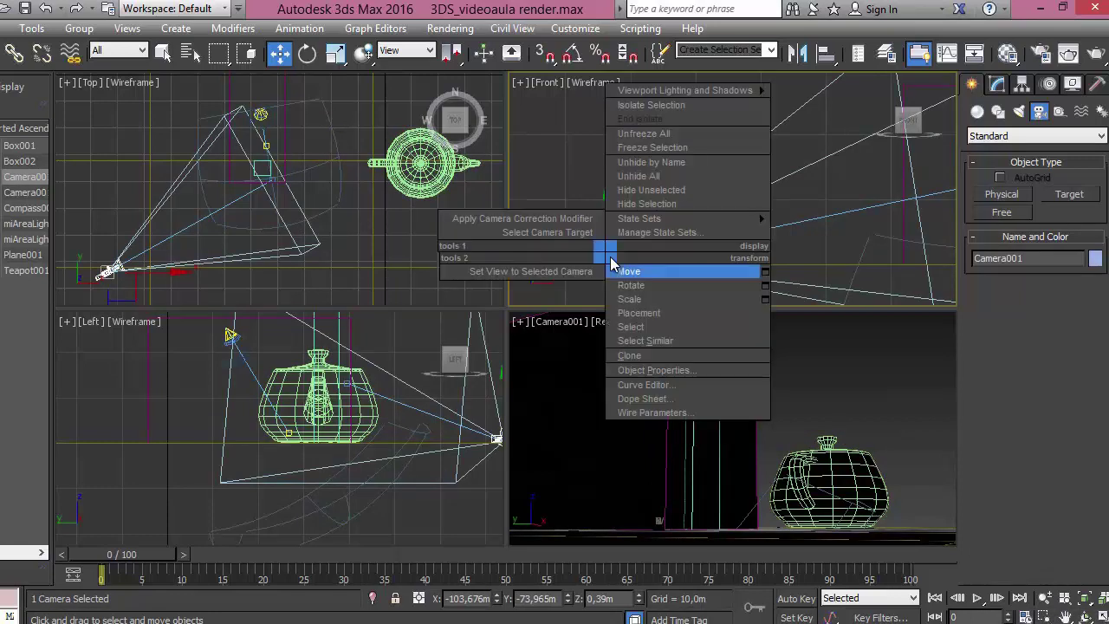
{"action": "left_click", "coordinate": [768, 276]}
{"action": "double_click", "coordinate": [490, 324]}
{"action": "type", "text": "1,"}
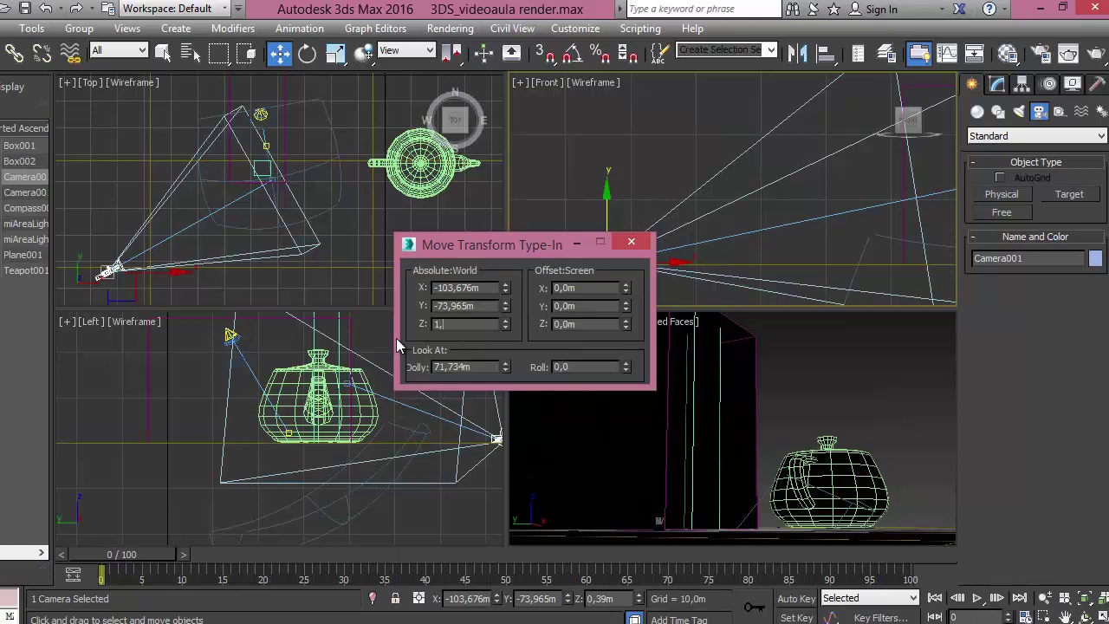
{"action": "type", "text": "7"}
{"action": "key", "text": "Return"}
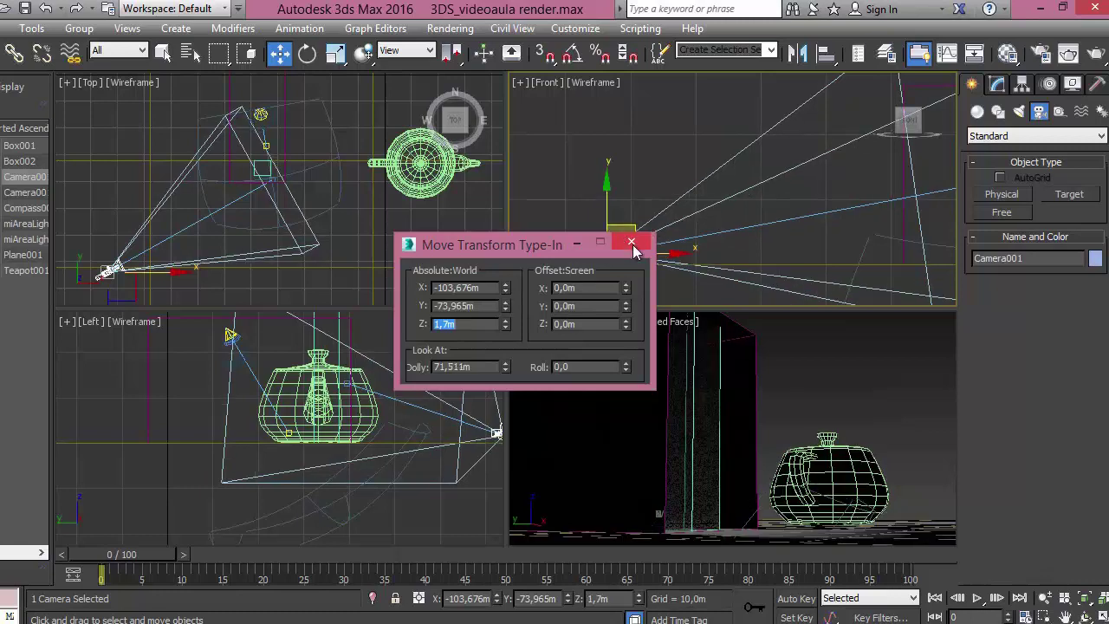
{"action": "left_click", "coordinate": [631, 242]}
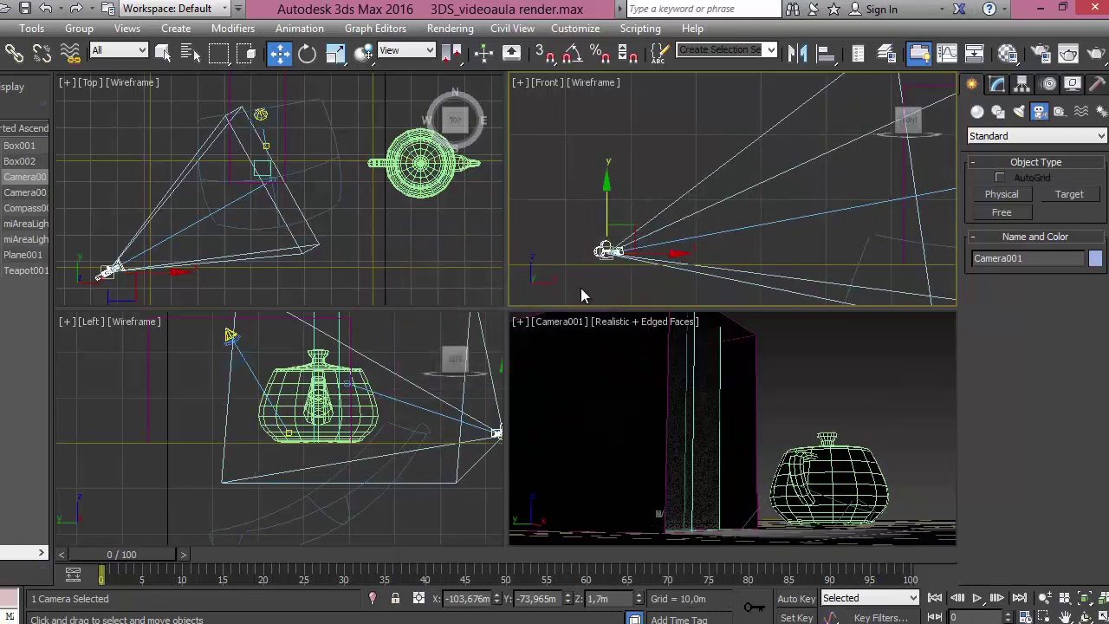
Select Camera001 together with its target.
{"action": "left_click", "coordinate": [555, 227]}
{"action": "scroll", "coordinate": [533, 250], "scroll_direction": "down", "scroll_amount": 2}
{"action": "left_click", "coordinate": [719, 227]}
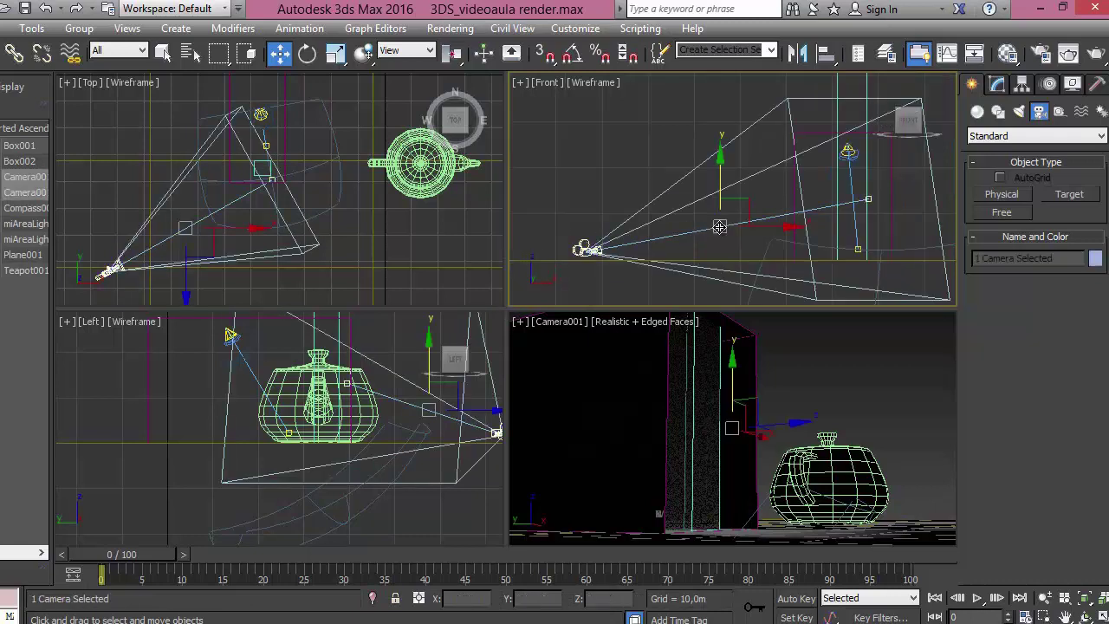
Raise Camera001.Target in the Front viewport so the camera aims higher.
{"action": "left_click", "coordinate": [867, 197]}
{"action": "scroll", "coordinate": [694, 251], "scroll_direction": "down", "scroll_amount": 2}
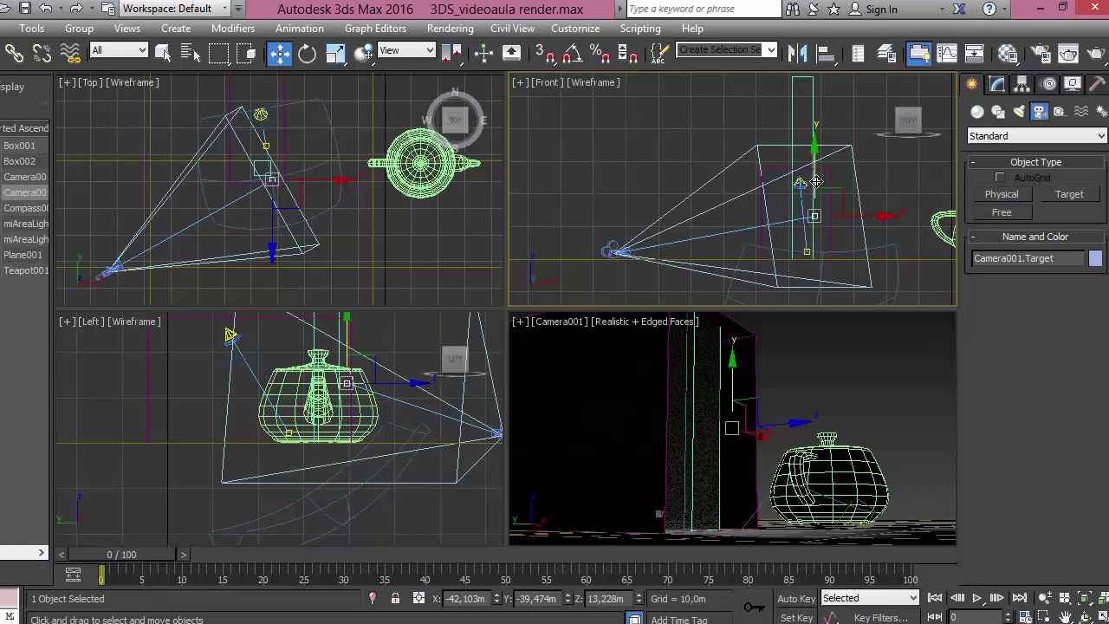
{"action": "left_click_drag", "start_coordinate": [817, 179], "coordinate": [818, 176]}
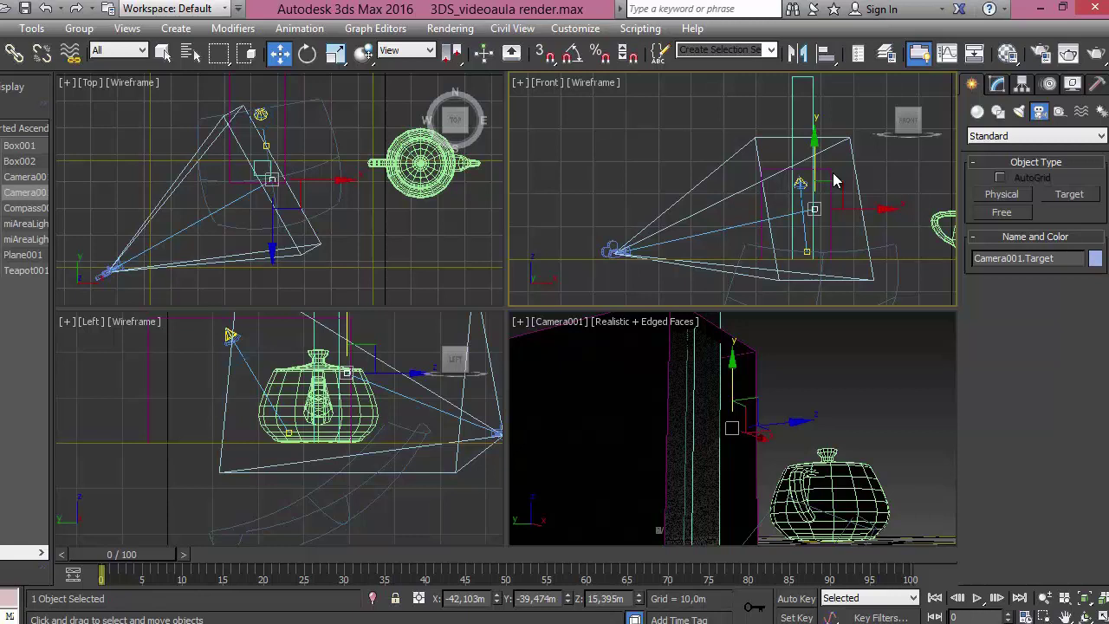
Select Camera001 and show its parameters in the Modify panel (43.456 mm lens, 45° FOV).
{"action": "left_click", "coordinate": [612, 251]}
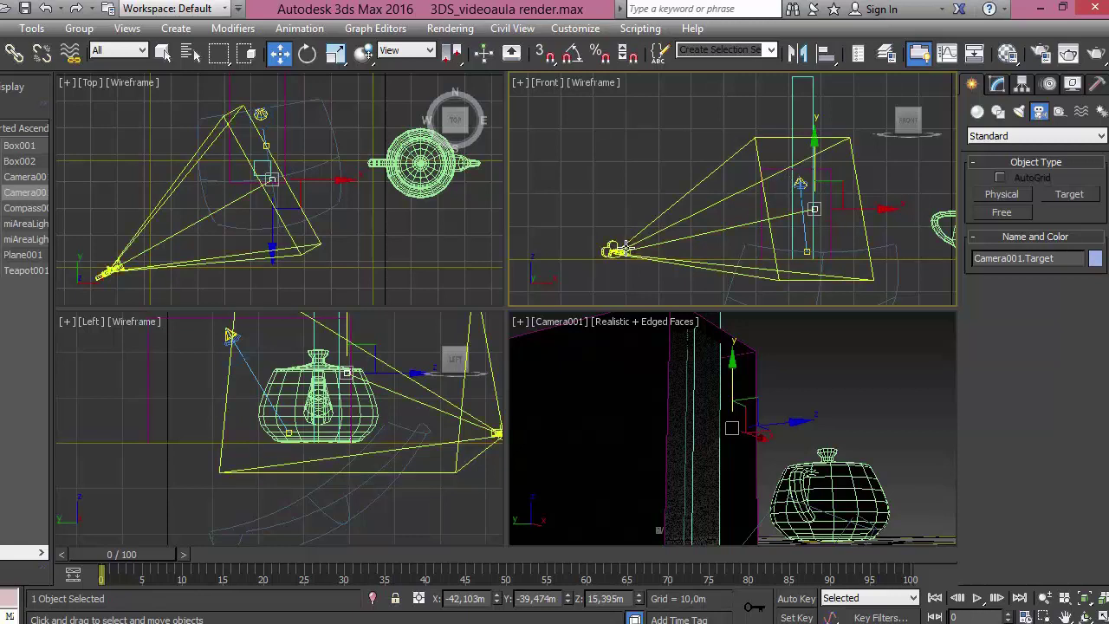
{"action": "left_click", "coordinate": [612, 250]}
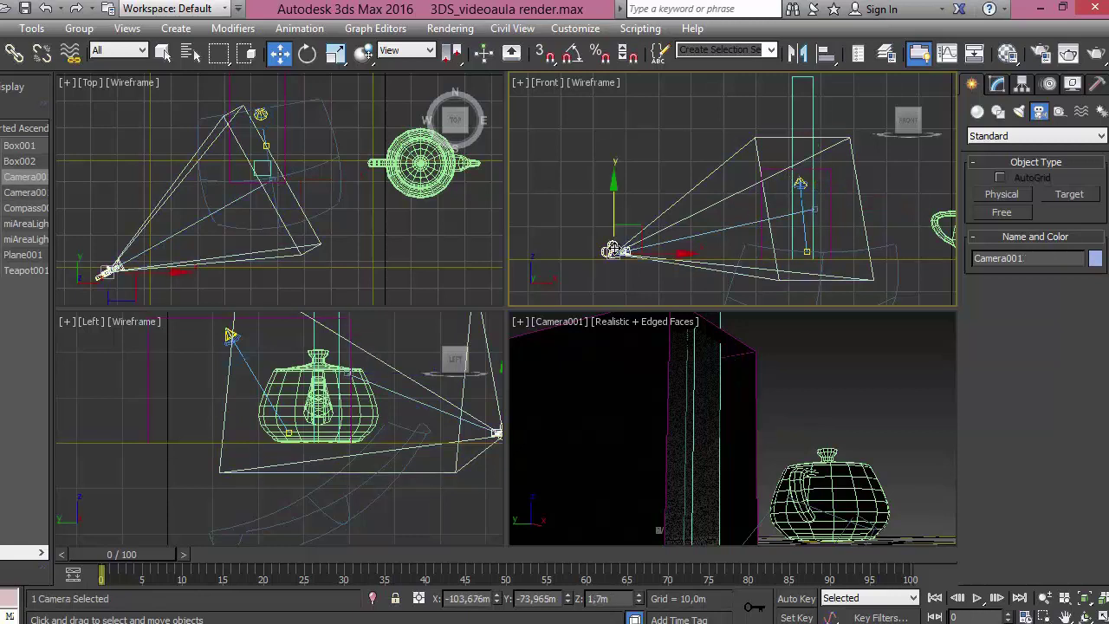
{"action": "left_click", "coordinate": [997, 84]}
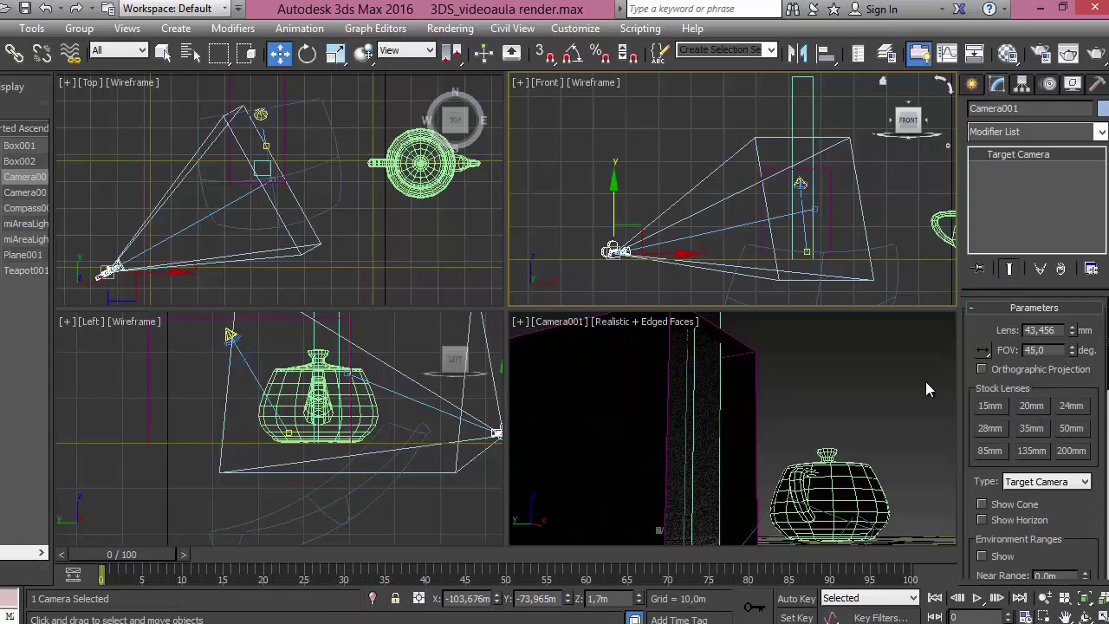
Try the 15, 20, 24 and 35 mm stock lenses, settling on 28 mm (65.47° FOV).
{"action": "left_click", "coordinate": [992, 407]}
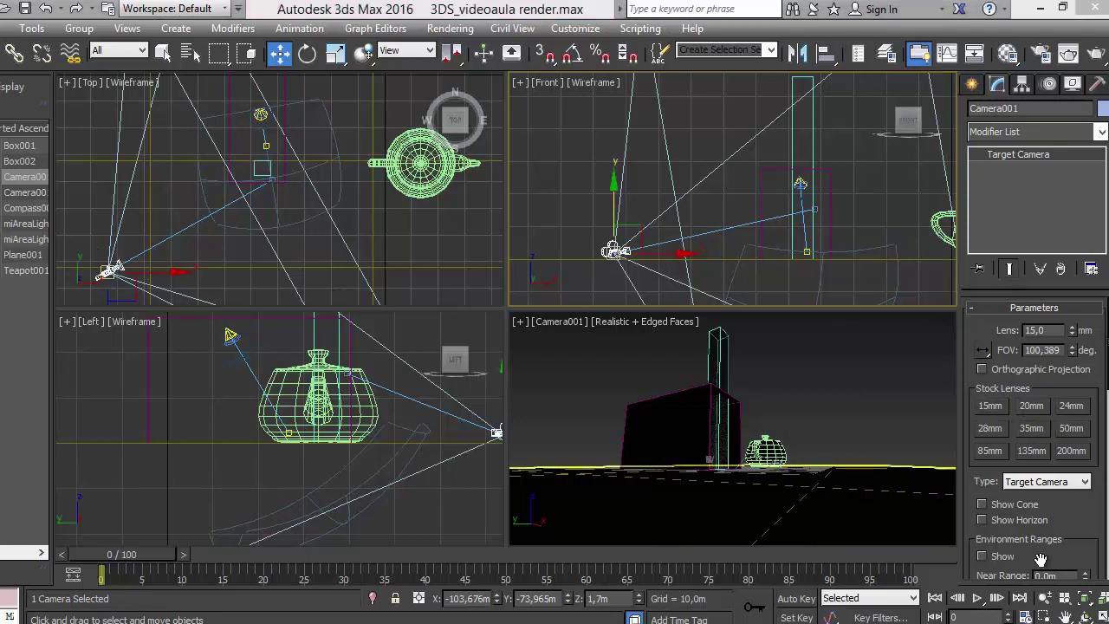
{"action": "left_click", "coordinate": [1031, 407]}
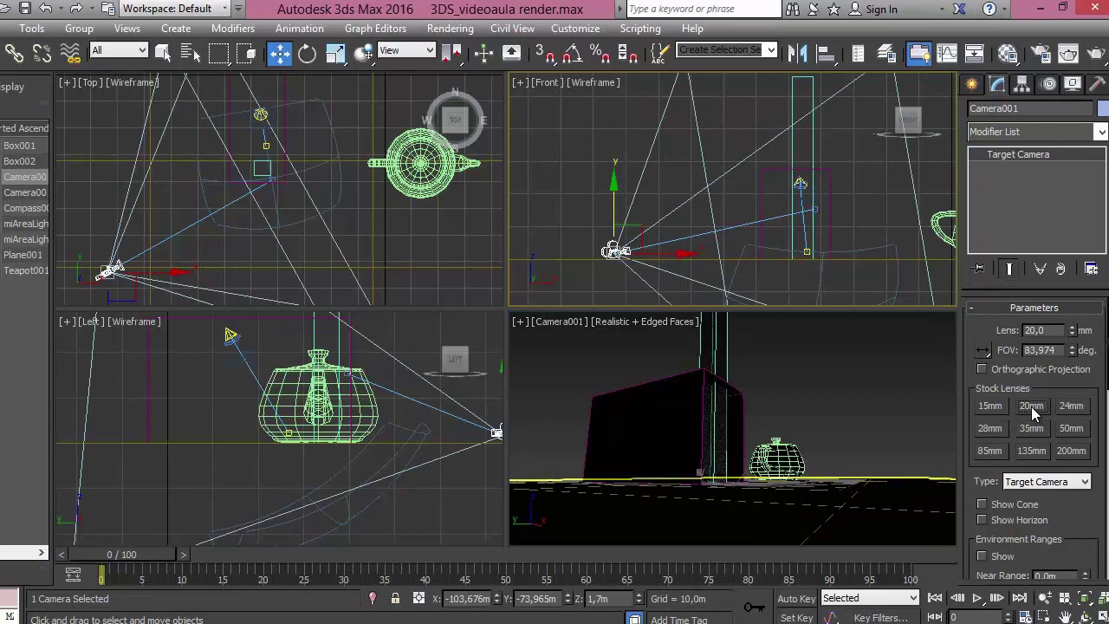
{"action": "left_click", "coordinate": [1073, 406]}
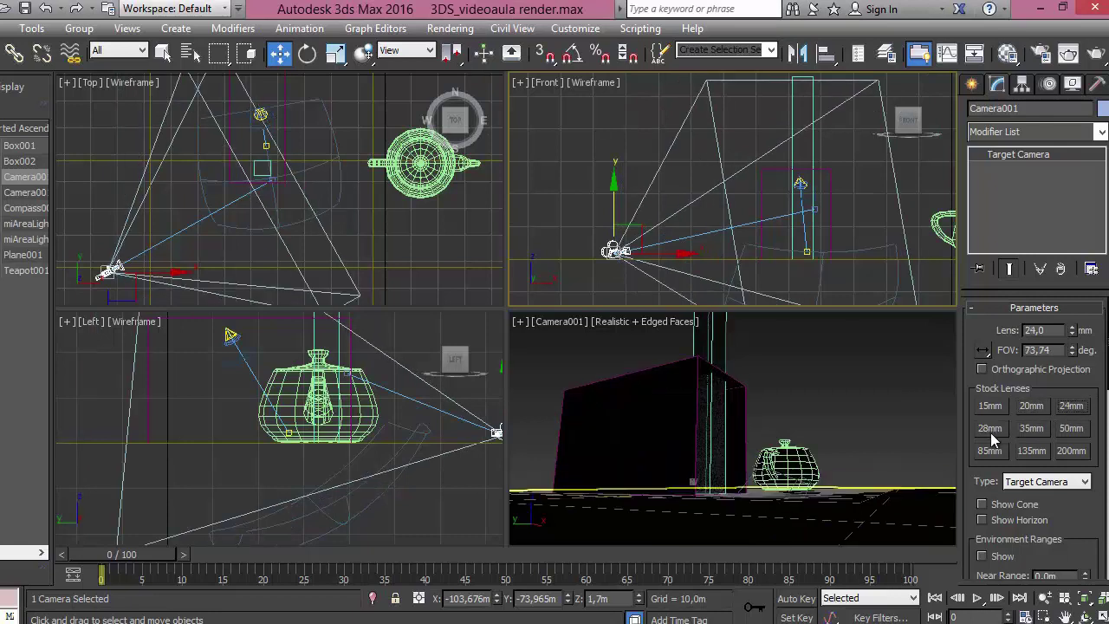
{"action": "left_click", "coordinate": [1033, 428]}
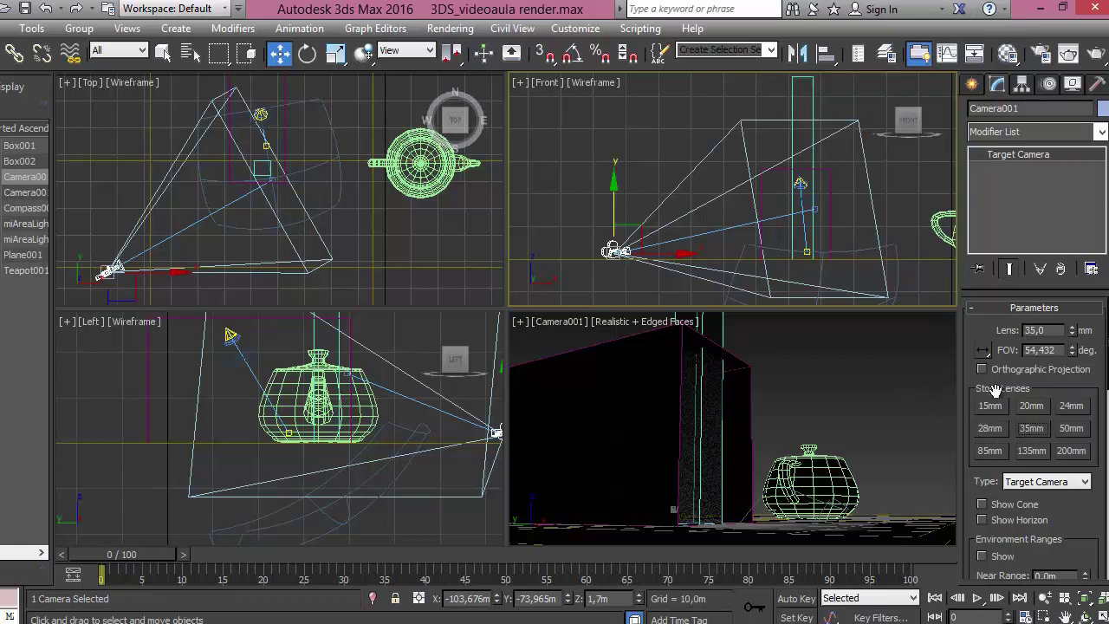
{"action": "left_click", "coordinate": [984, 429]}
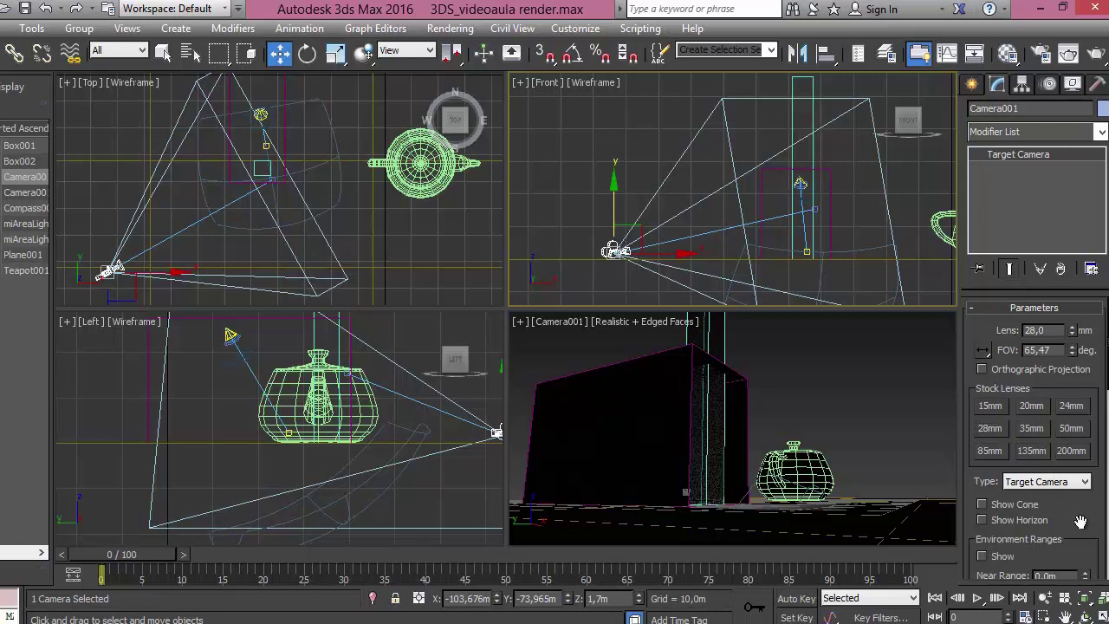
{"action": "scroll", "coordinate": [1066, 451], "scroll_direction": "down", "scroll_amount": 5}
{"action": "scroll", "coordinate": [1065, 398], "scroll_direction": "down", "scroll_amount": 4}
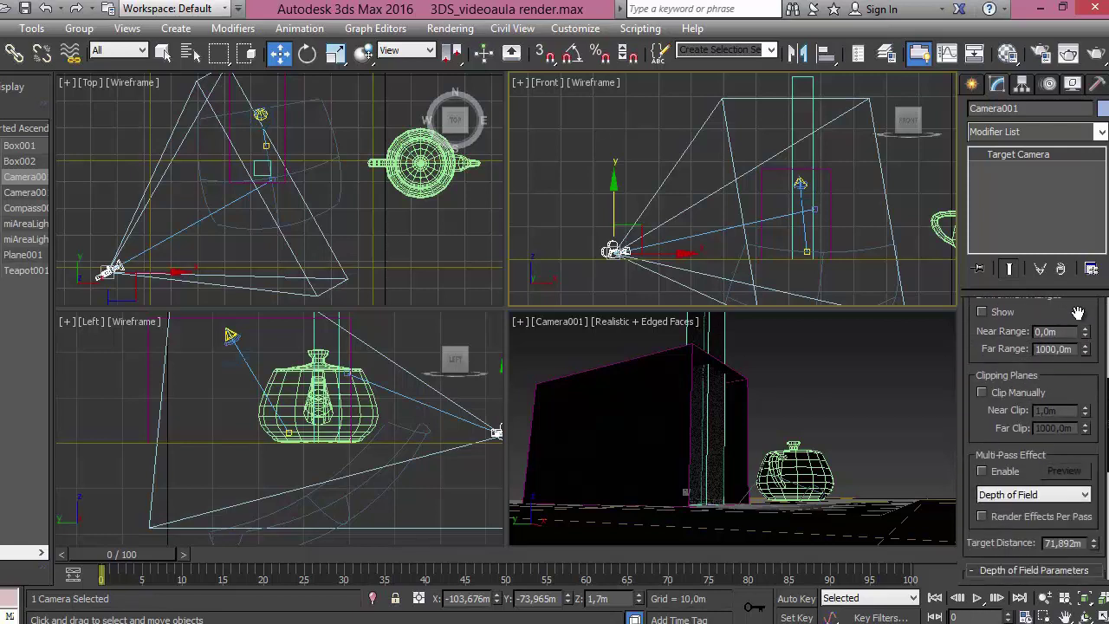
{"action": "scroll", "coordinate": [1064, 378], "scroll_direction": "down", "scroll_amount": 3}
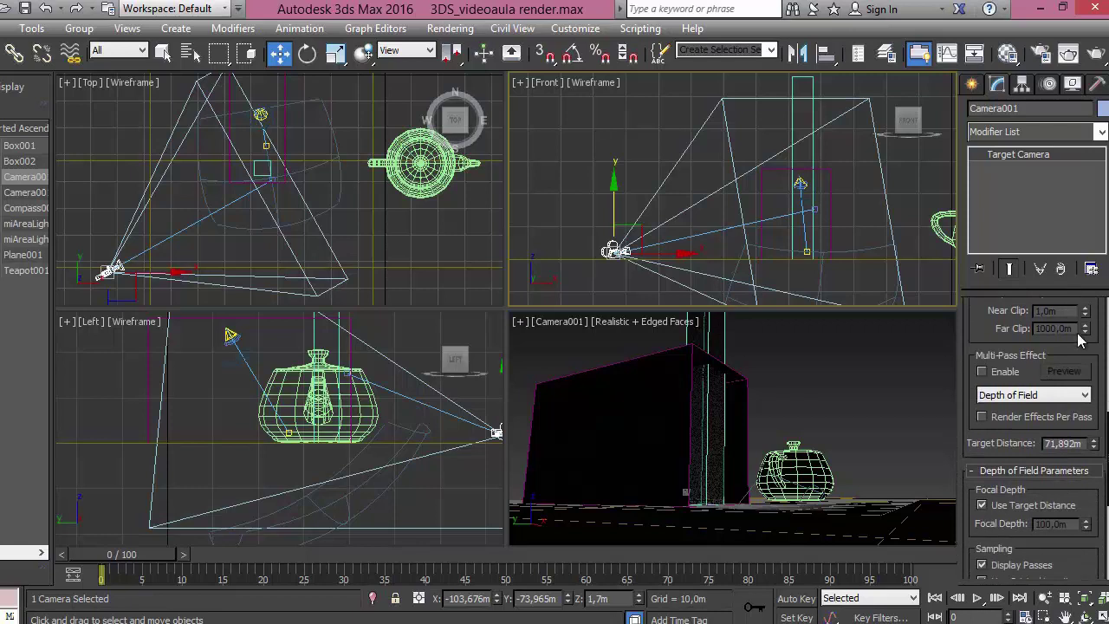
{"action": "scroll", "coordinate": [1051, 407], "scroll_direction": "down", "scroll_amount": 3}
{"action": "scroll", "coordinate": [1061, 386], "scroll_direction": "down", "scroll_amount": 4}
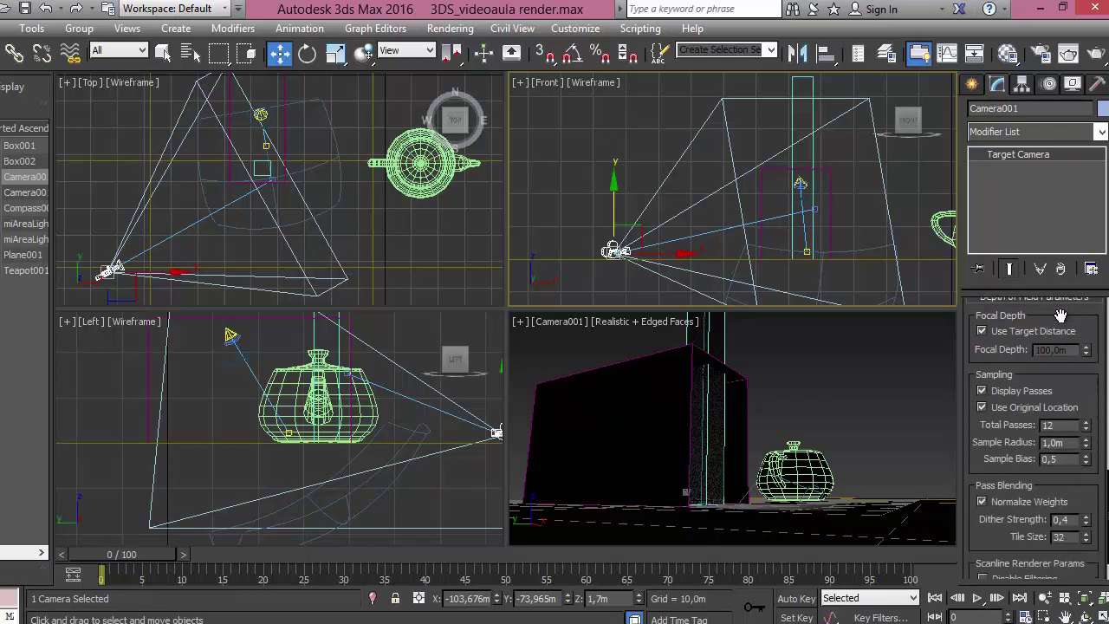
{"action": "scroll", "coordinate": [1069, 355], "scroll_direction": "down", "scroll_amount": 1}
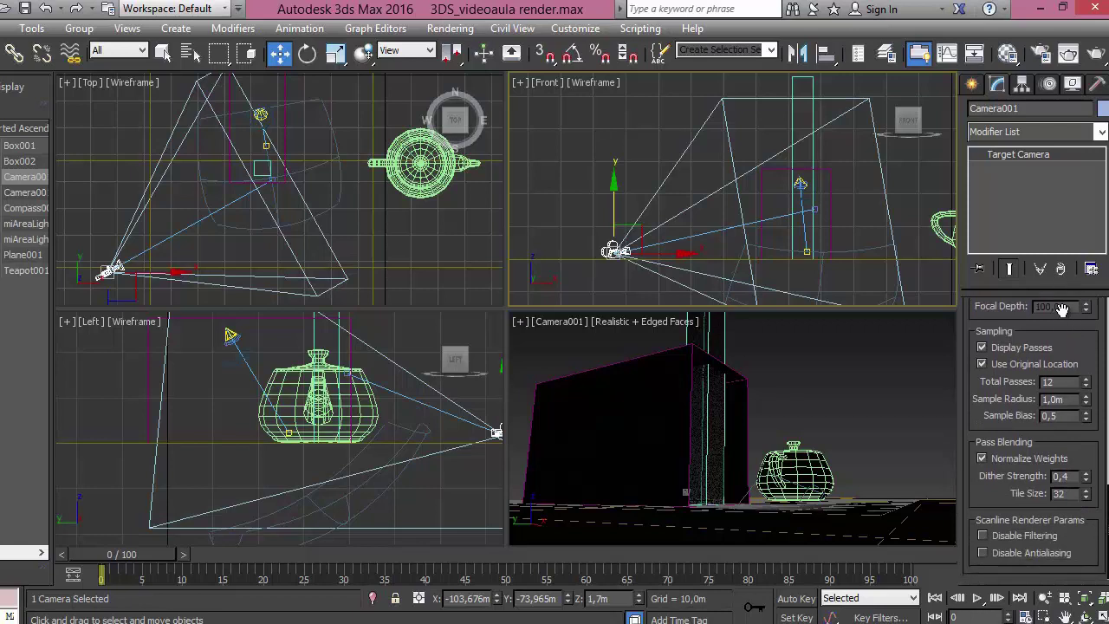
{"action": "left_click_drag", "start_coordinate": [1062, 310], "coordinate": [1078, 487]}
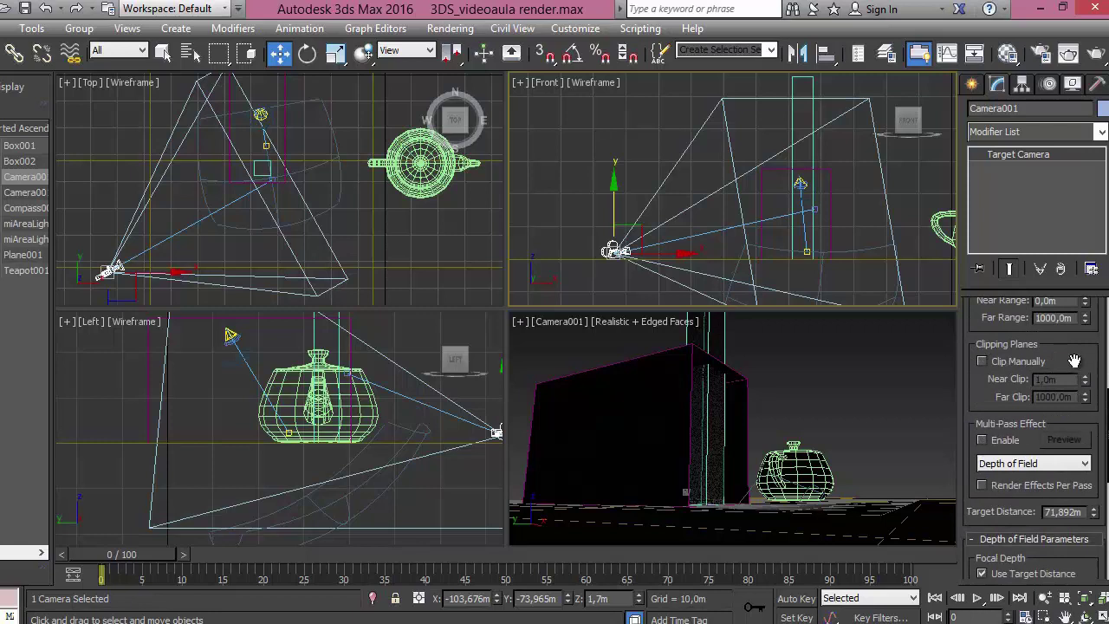
{"action": "left_click_drag", "start_coordinate": [1075, 362], "coordinate": [1070, 554]}
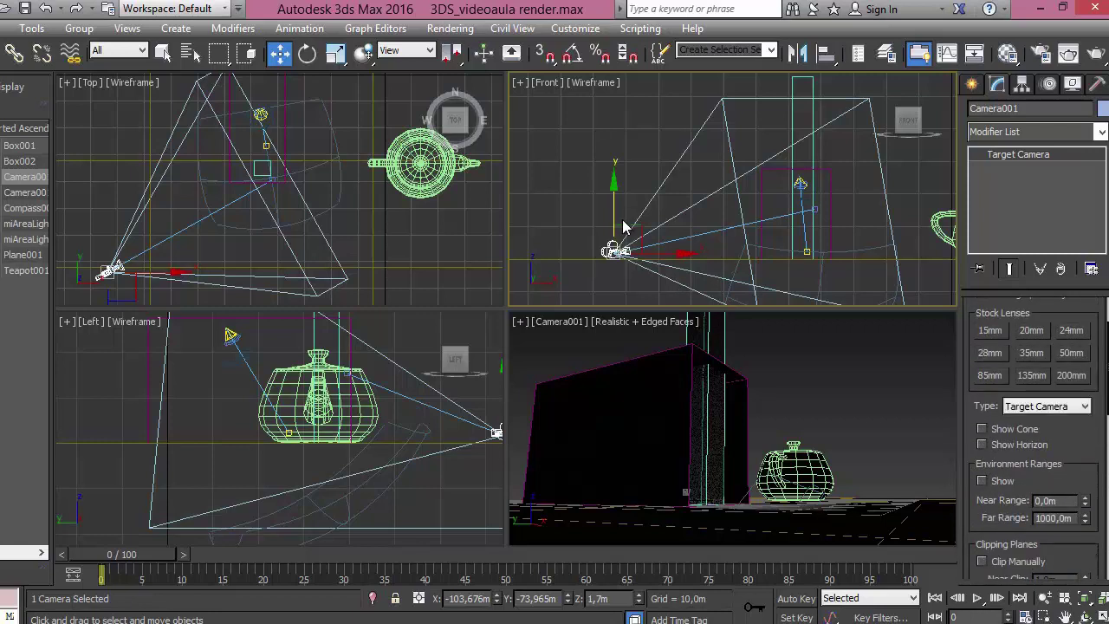
{"action": "left_click", "coordinate": [610, 333]}
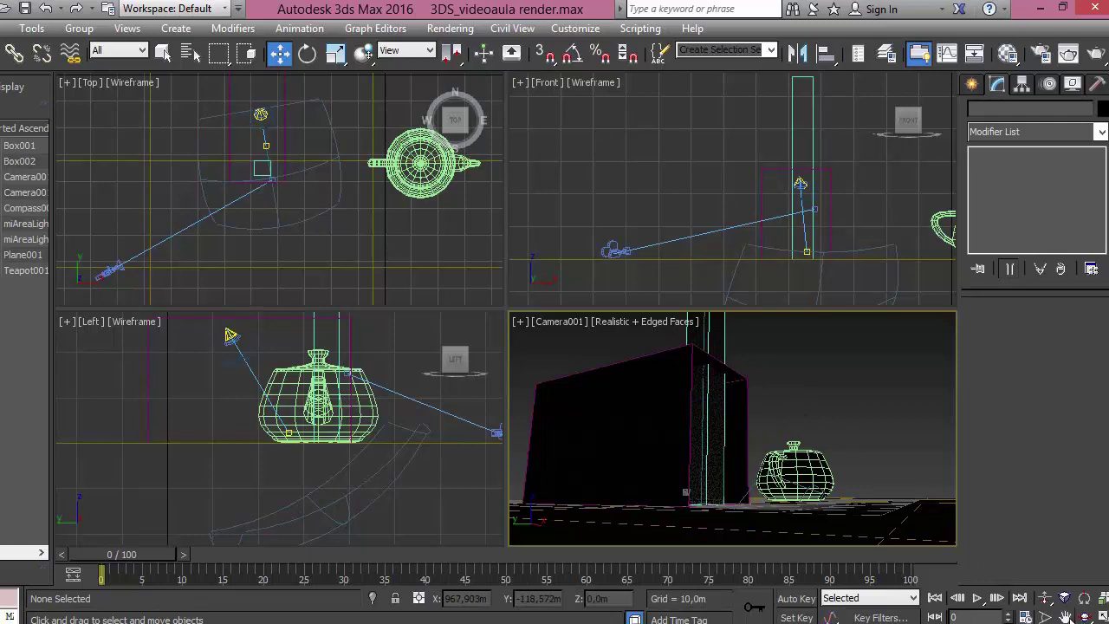
Shift Camera001 slightly along Y and raise its target higher in the Front viewport.
{"action": "left_click", "coordinate": [232, 265]}
{"action": "left_click", "coordinate": [126, 267]}
{"action": "left_click", "coordinate": [111, 270]}
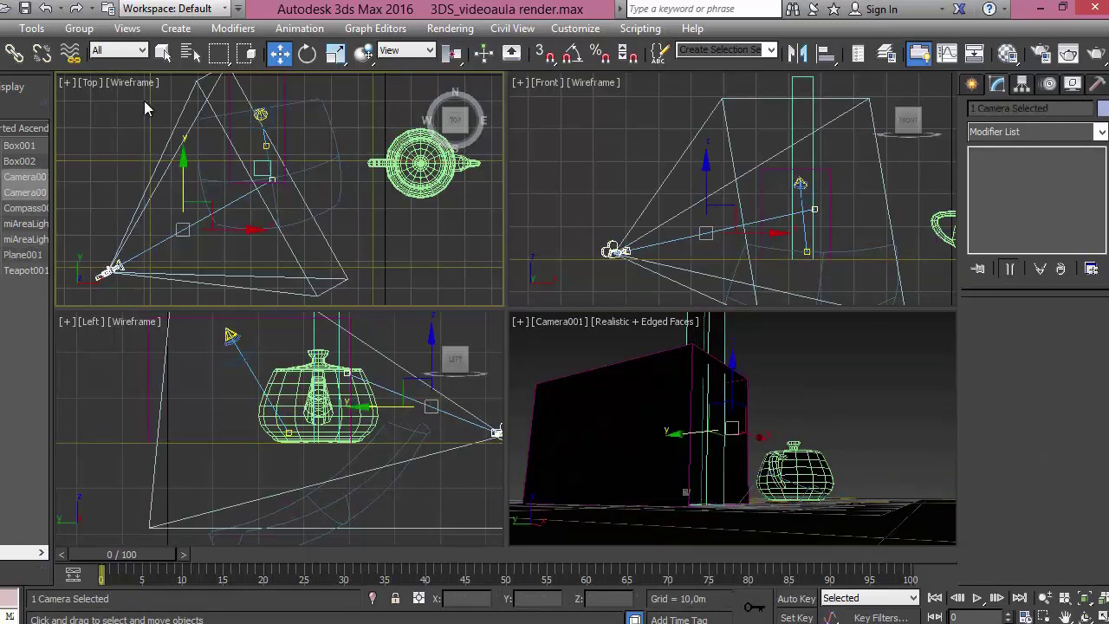
{"action": "left_click_drag", "start_coordinate": [186, 188], "coordinate": [185, 164]}
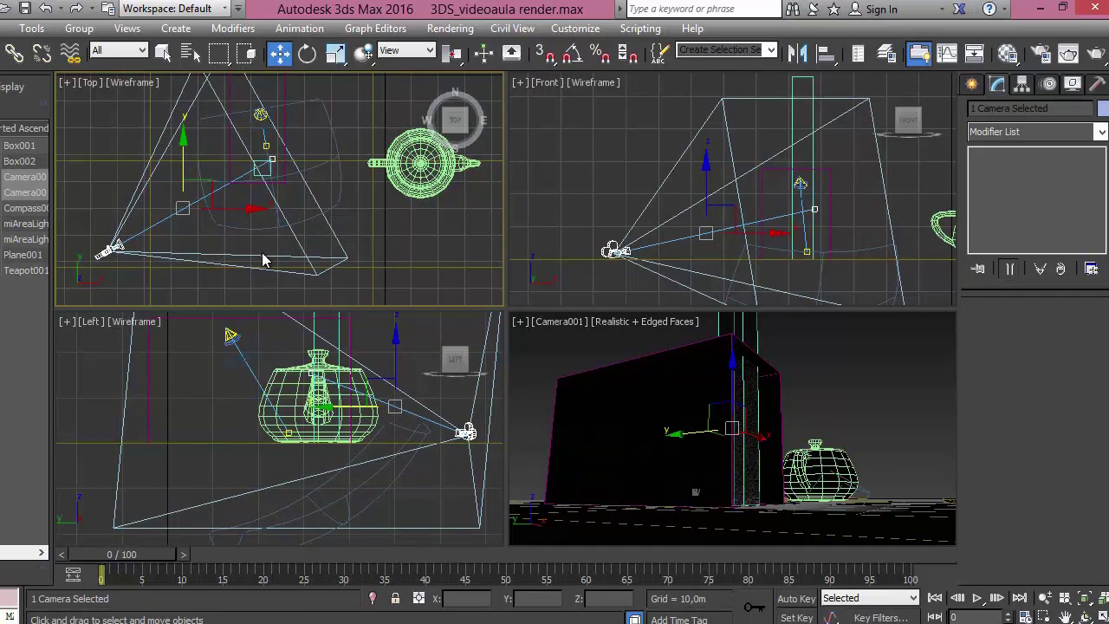
{"action": "left_click", "coordinate": [816, 208]}
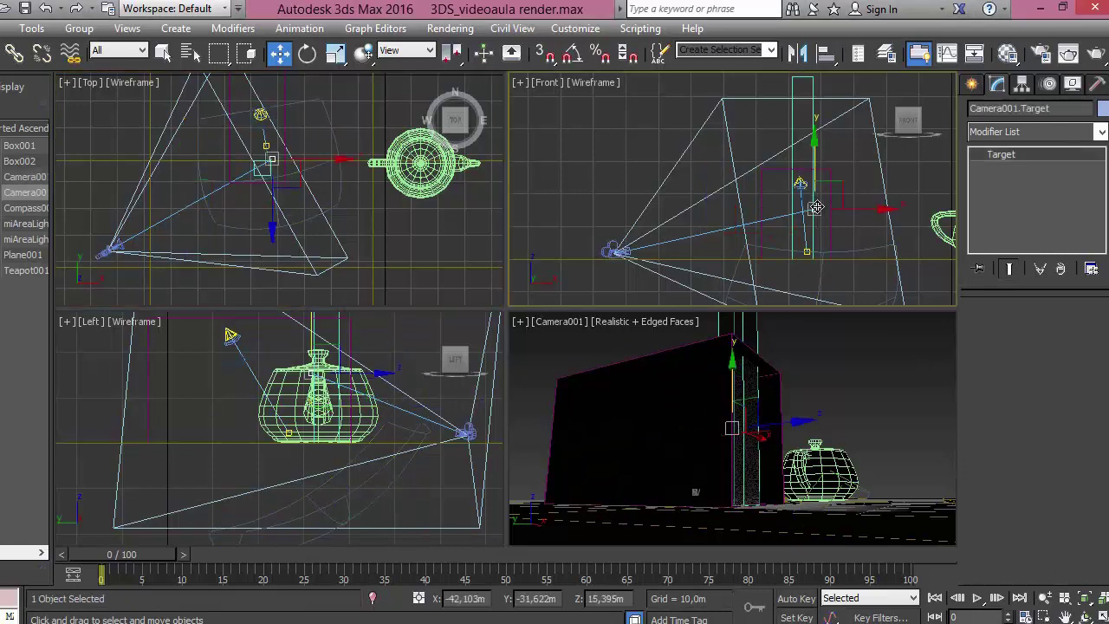
{"action": "left_click_drag", "start_coordinate": [815, 180], "coordinate": [818, 137]}
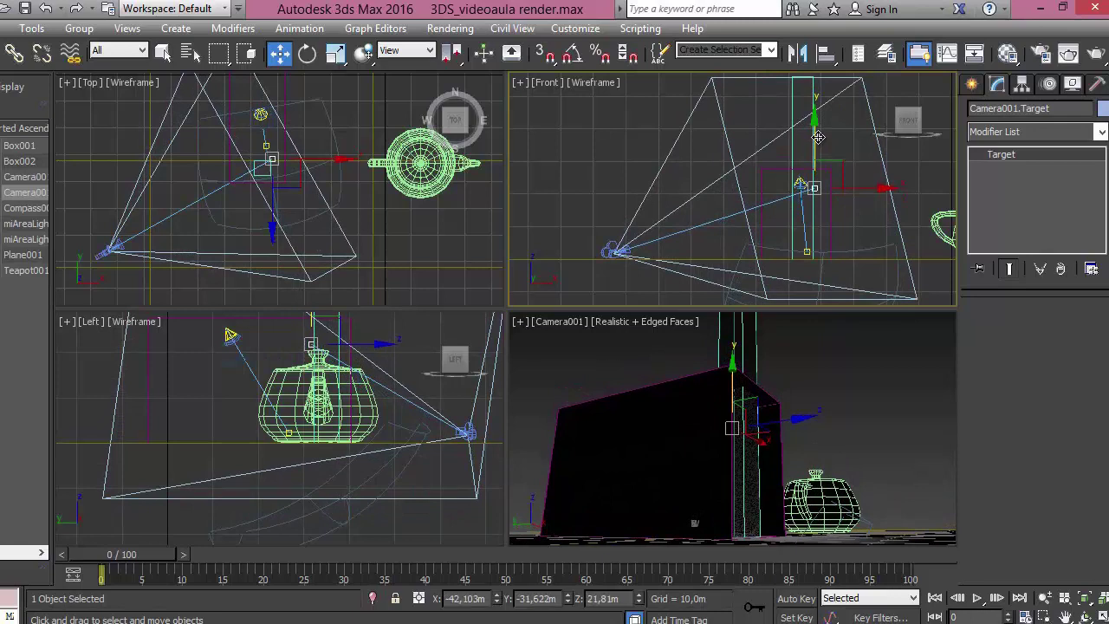
Move camera and target together, then slide Camera001 left to X -103.654, Y -89.624.
{"action": "left_click", "coordinate": [109, 245]}
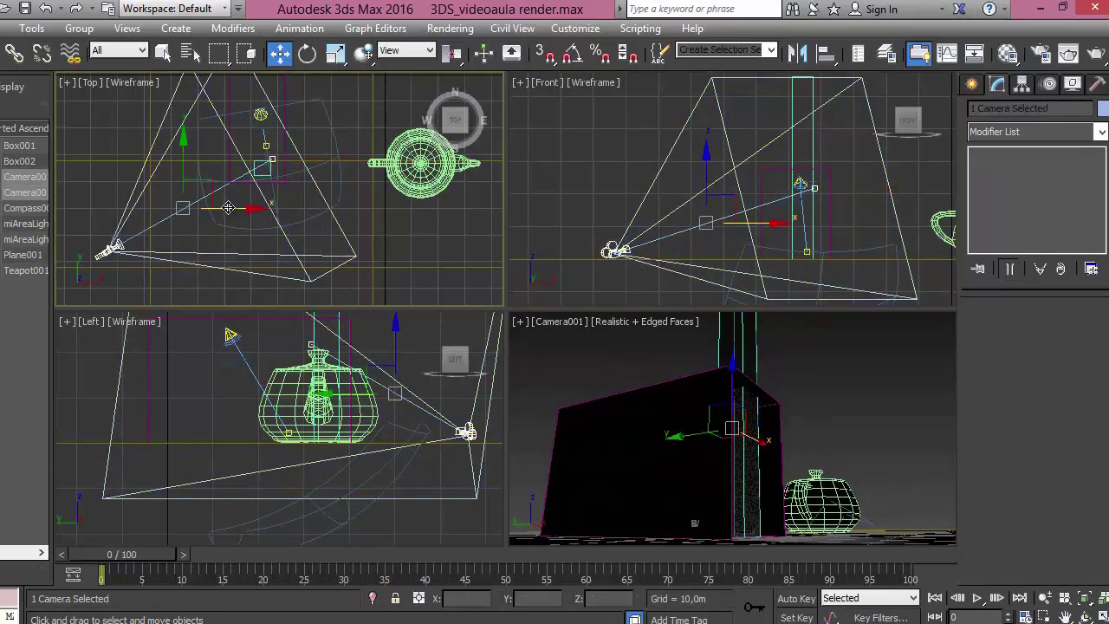
{"action": "left_click_drag", "start_coordinate": [234, 208], "coordinate": [220, 209]}
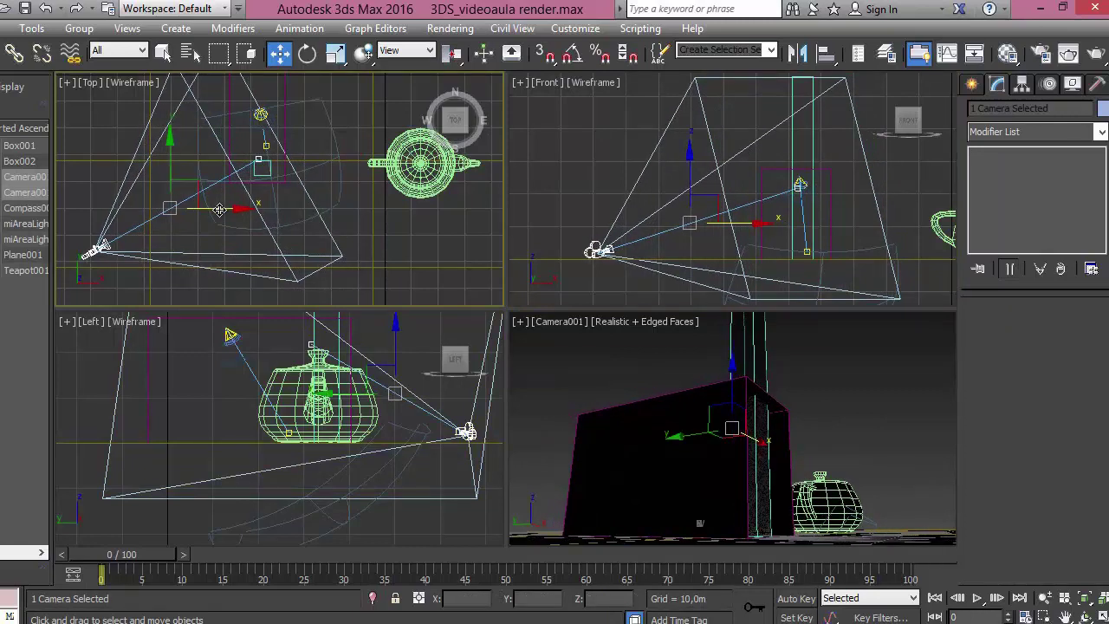
{"action": "left_click_drag", "start_coordinate": [171, 181], "coordinate": [170, 205]}
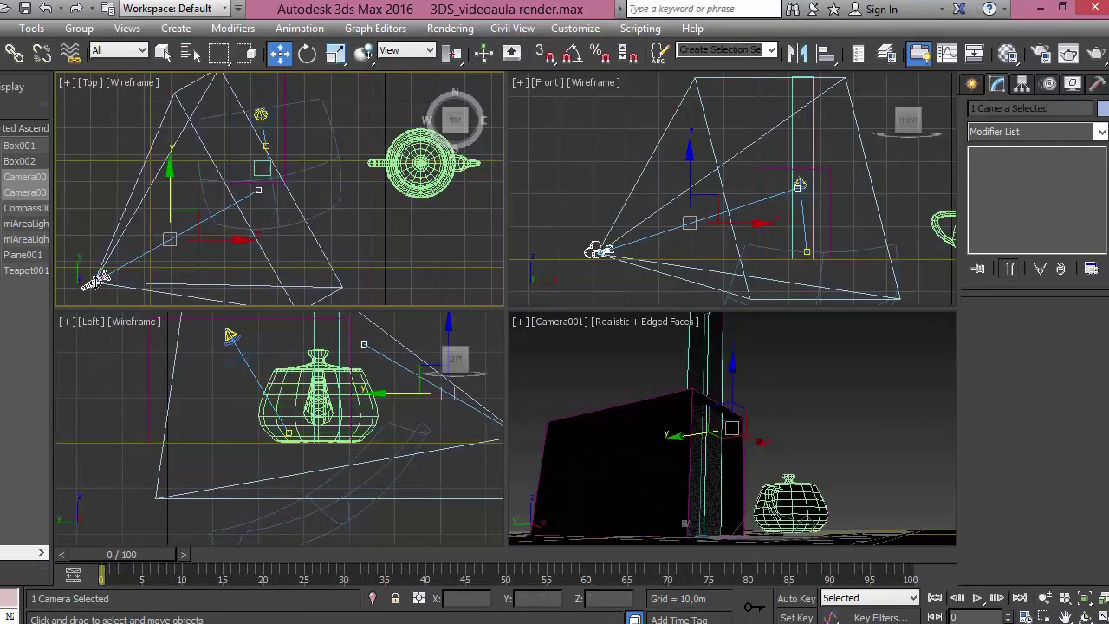
{"action": "left_click", "coordinate": [97, 281]}
{"action": "left_click_drag", "start_coordinate": [143, 282], "coordinate": [163, 286]}
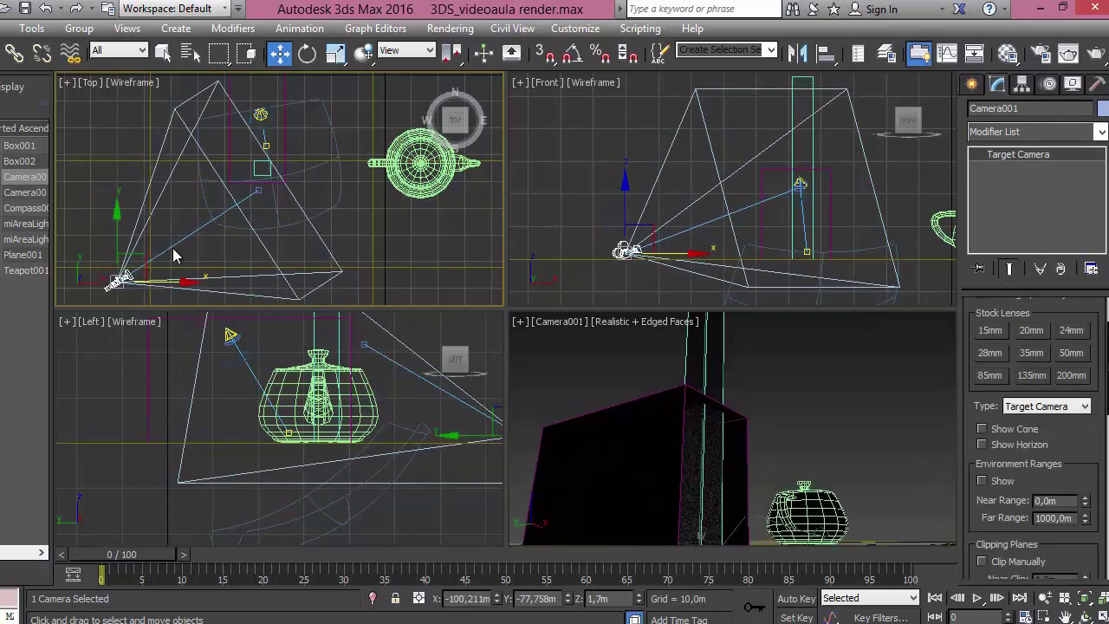
{"action": "left_click", "coordinate": [799, 382]}
{"action": "left_click", "coordinate": [119, 279]}
{"action": "left_click_drag", "start_coordinate": [169, 280], "coordinate": [100, 261]}
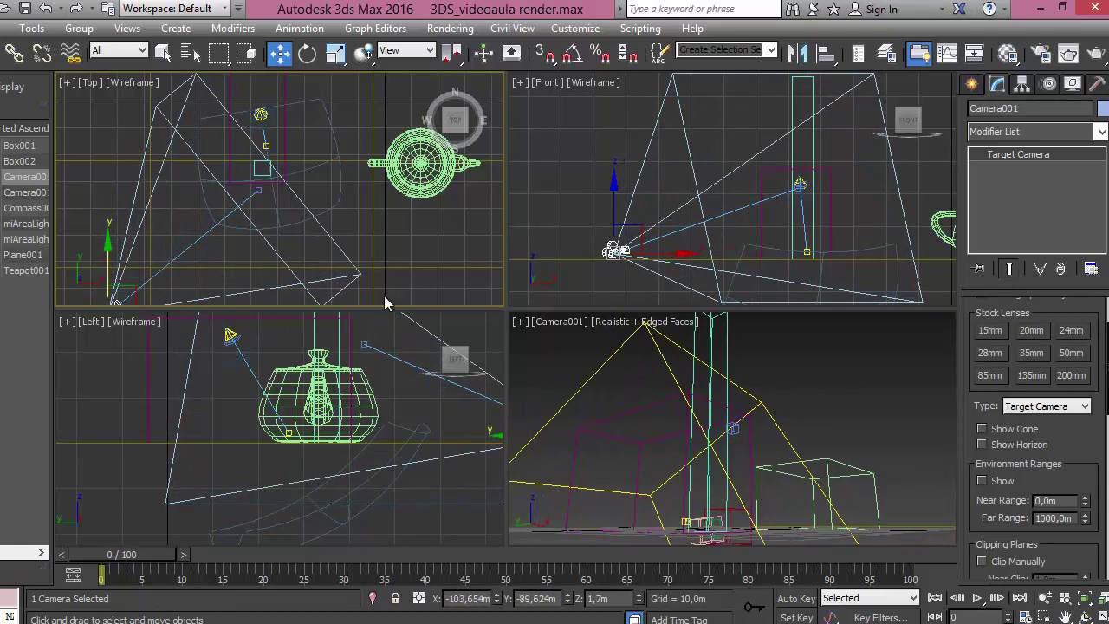
{"action": "left_click", "coordinate": [530, 345]}
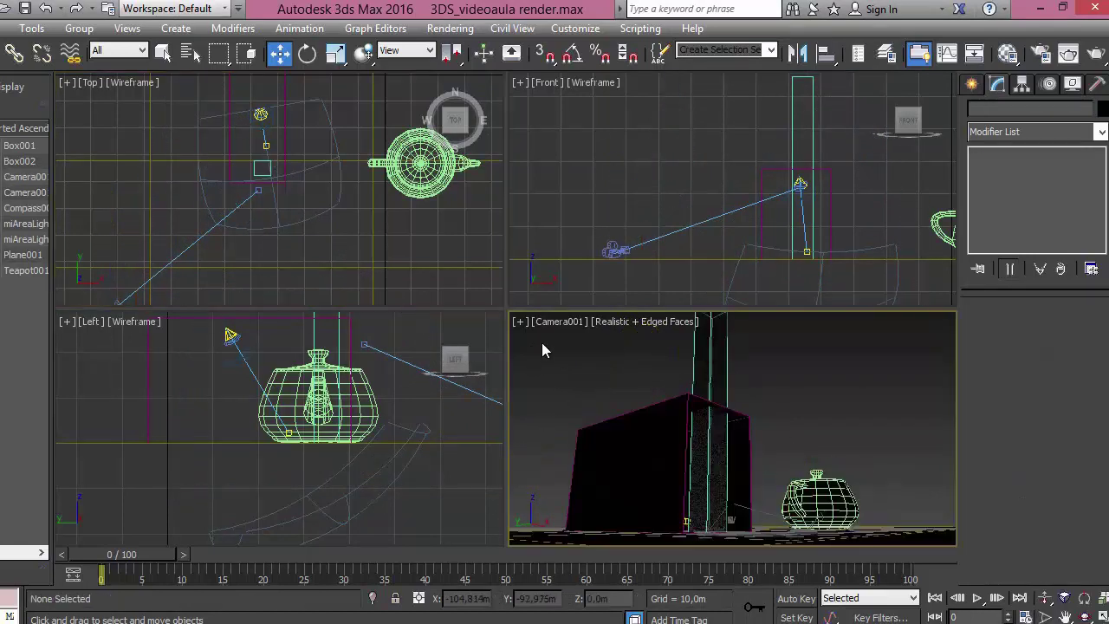
Open Render Setup and lock rendering to the Quad 4 - Camera001 view.
{"action": "left_click", "coordinate": [1042, 55]}
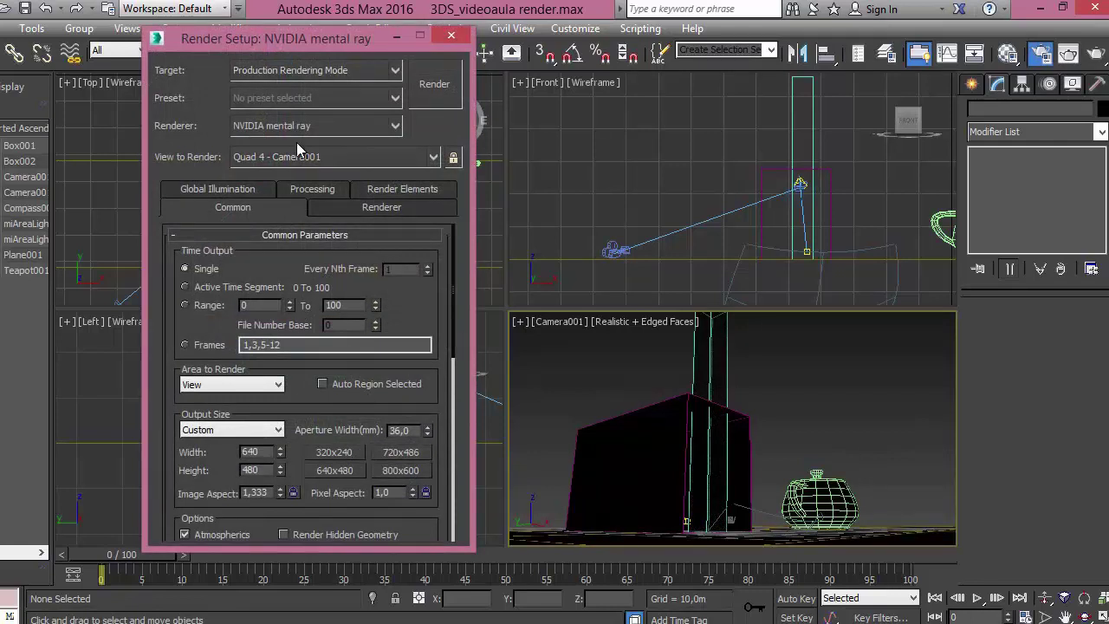
{"action": "left_click", "coordinate": [433, 158]}
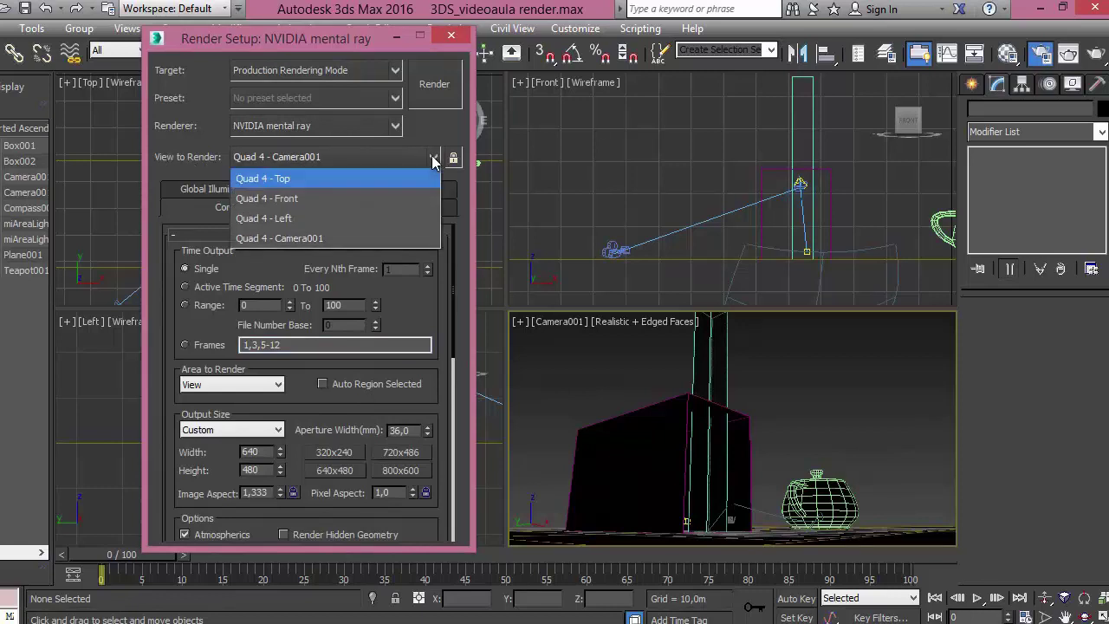
{"action": "left_click", "coordinate": [347, 156]}
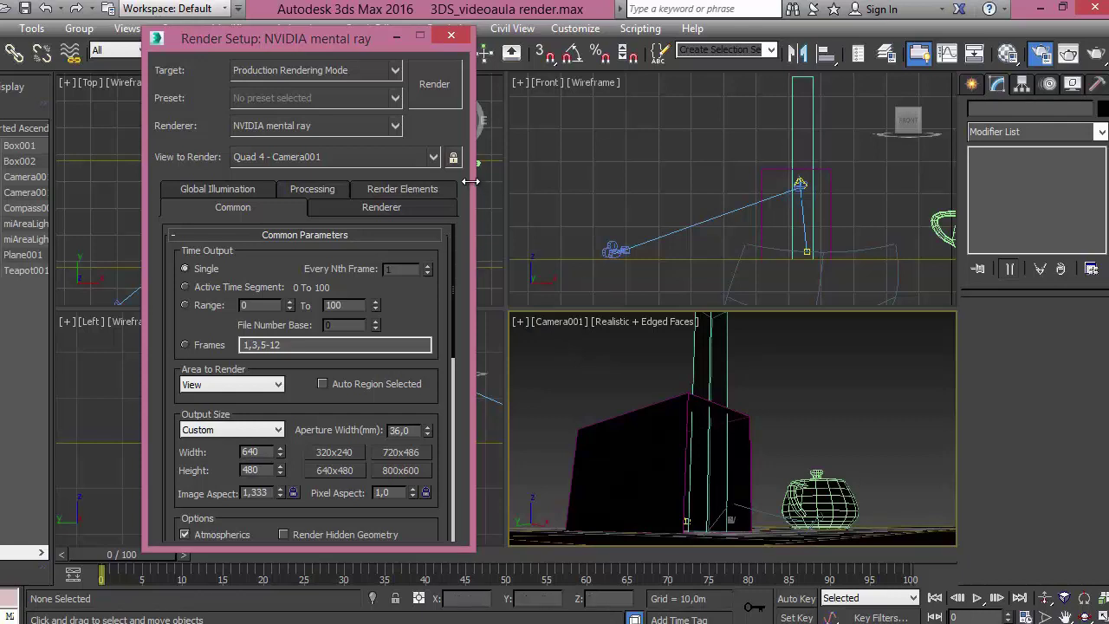
{"action": "left_click", "coordinate": [453, 159]}
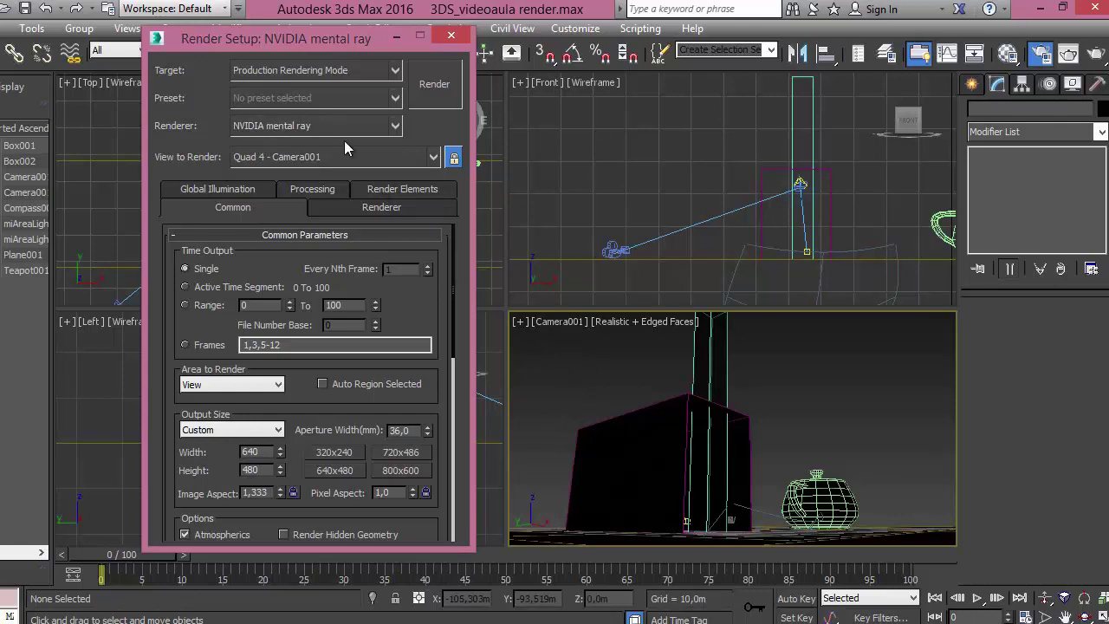
Scroll through the Common settings, then show the Renderer tab's Sampling Quality (Quality 1,0, Mitchell filter).
{"action": "scroll", "coordinate": [256, 256], "scroll_direction": "down", "scroll_amount": 1}
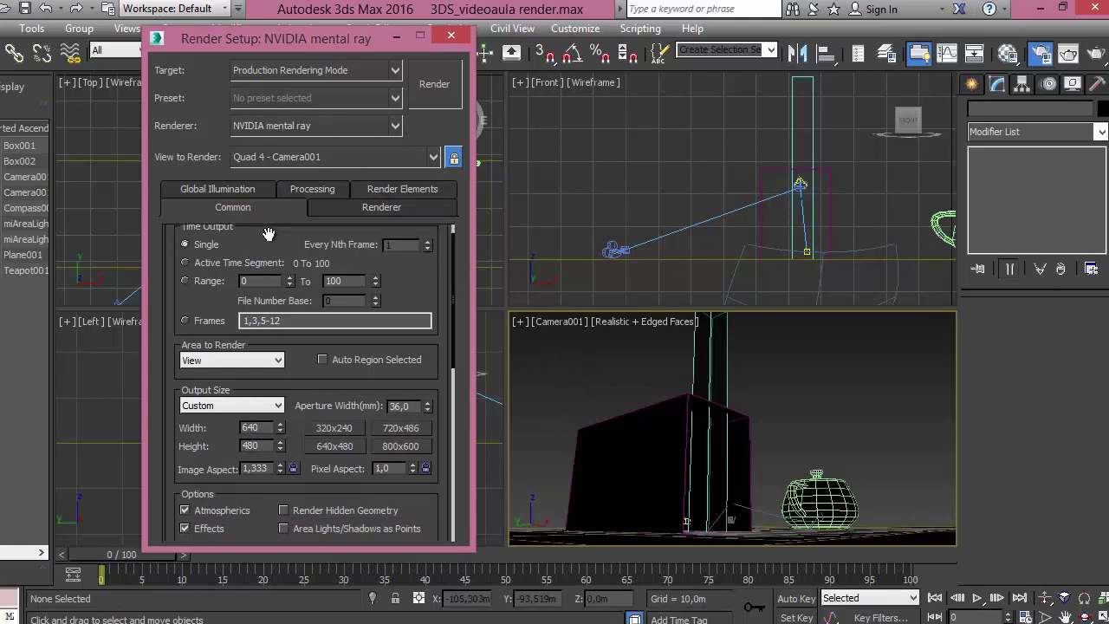
{"action": "scroll", "coordinate": [224, 246], "scroll_direction": "down", "scroll_amount": 1}
{"action": "mouse_move", "coordinate": [424, 259]}
{"action": "left_mouse_down"}
{"action": "mouse_move", "coordinate": [418, 326]}
{"action": "mouse_move", "coordinate": [424, 224]}
{"action": "left_mouse_up"}
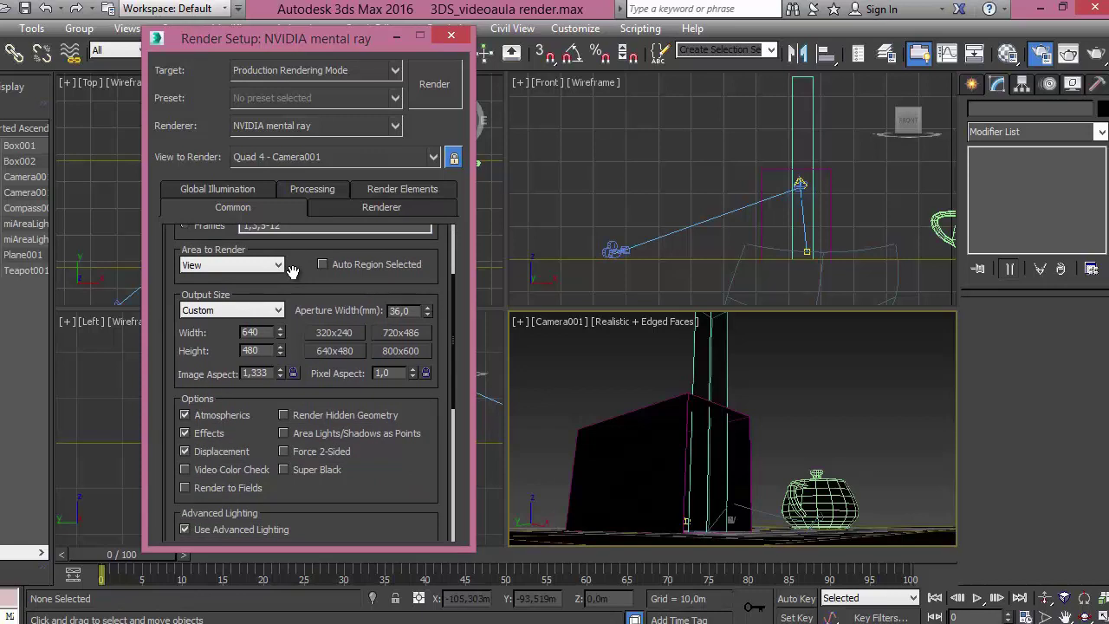
{"action": "left_click_drag", "start_coordinate": [302, 272], "coordinate": [305, 220]}
{"action": "left_click", "coordinate": [1046, 564]}
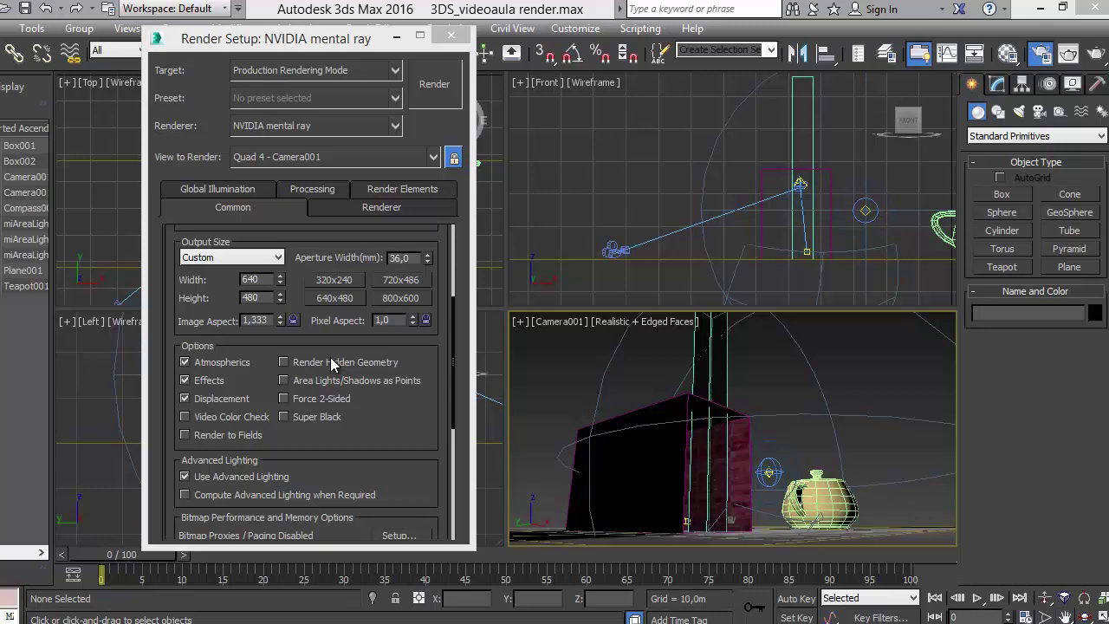
{"action": "left_click", "coordinate": [265, 357]}
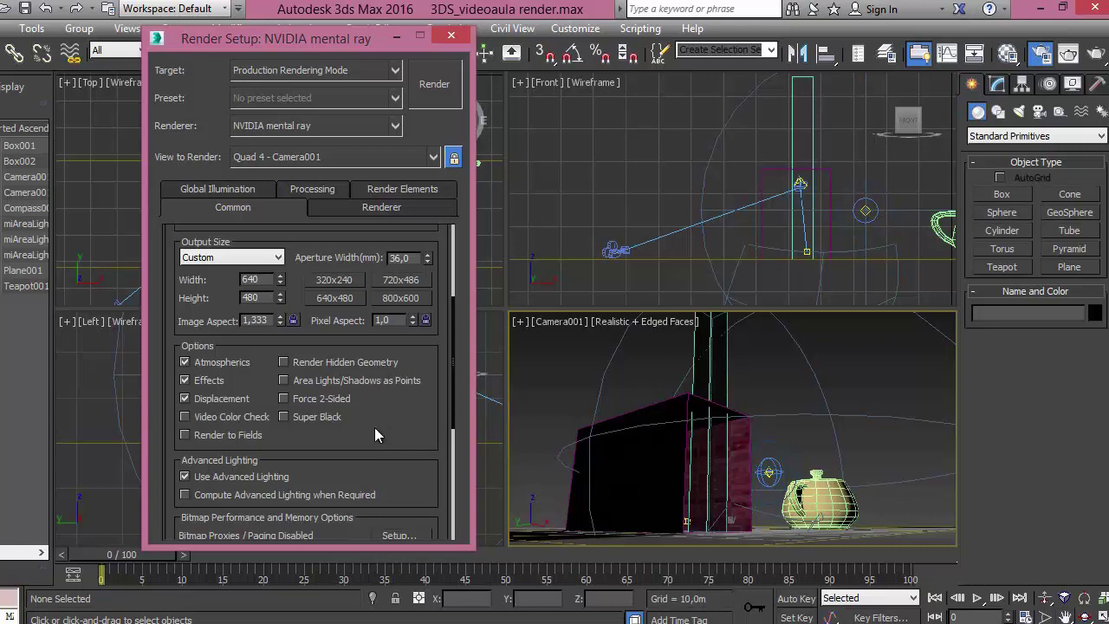
{"action": "left_click_drag", "start_coordinate": [374, 425], "coordinate": [392, 248]}
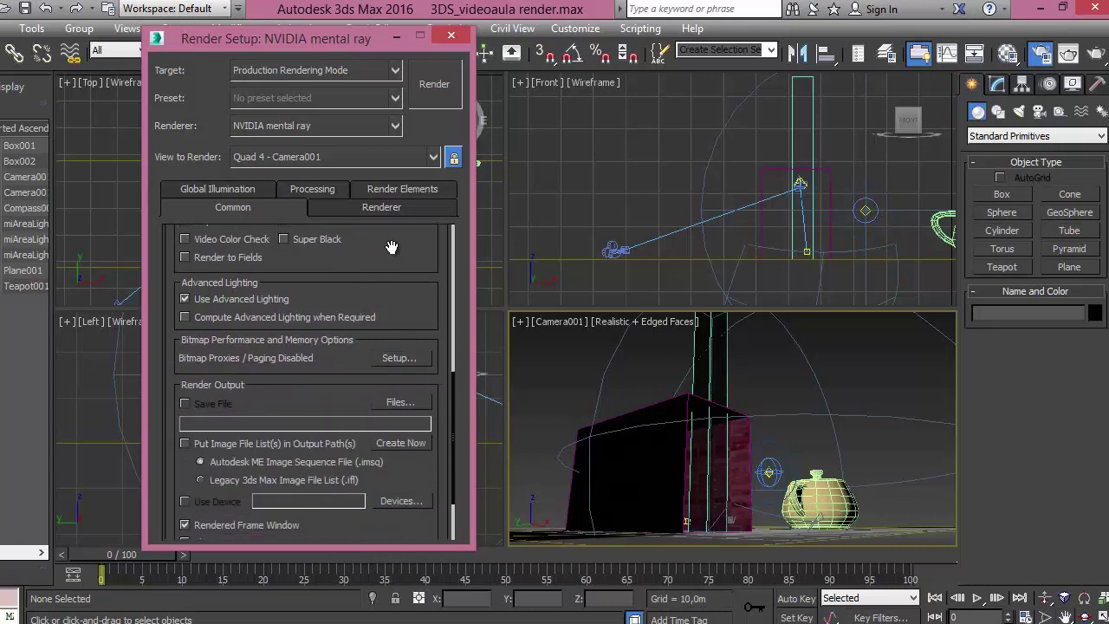
{"action": "mouse_move", "coordinate": [347, 335]}
{"action": "left_mouse_down"}
{"action": "mouse_move", "coordinate": [352, 253]}
{"action": "mouse_move", "coordinate": [340, 476]}
{"action": "left_mouse_up"}
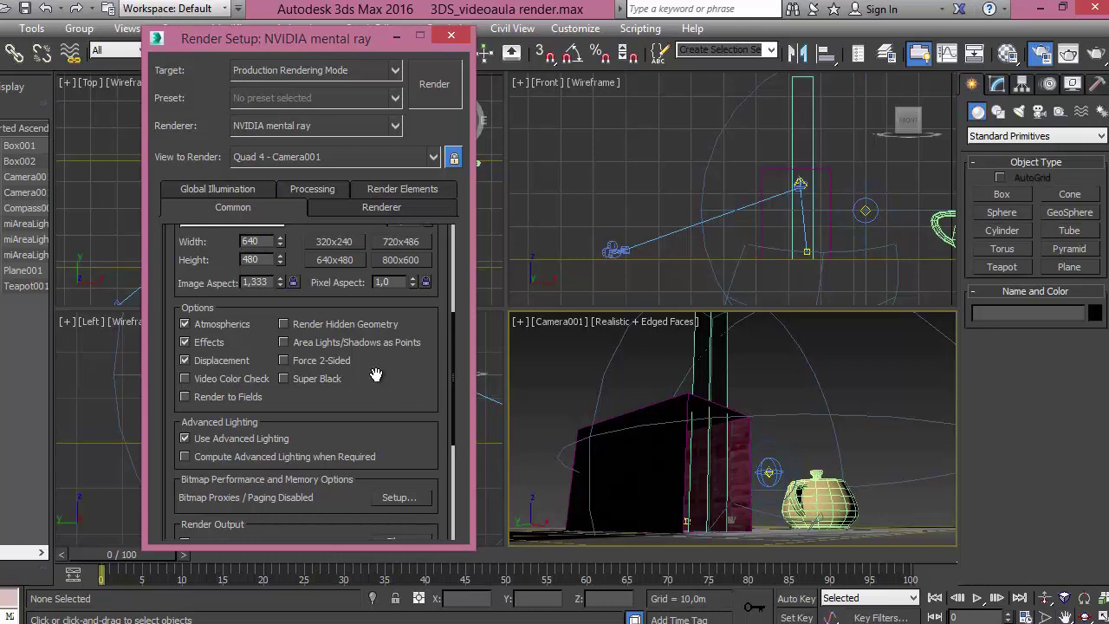
{"action": "left_click", "coordinate": [389, 214]}
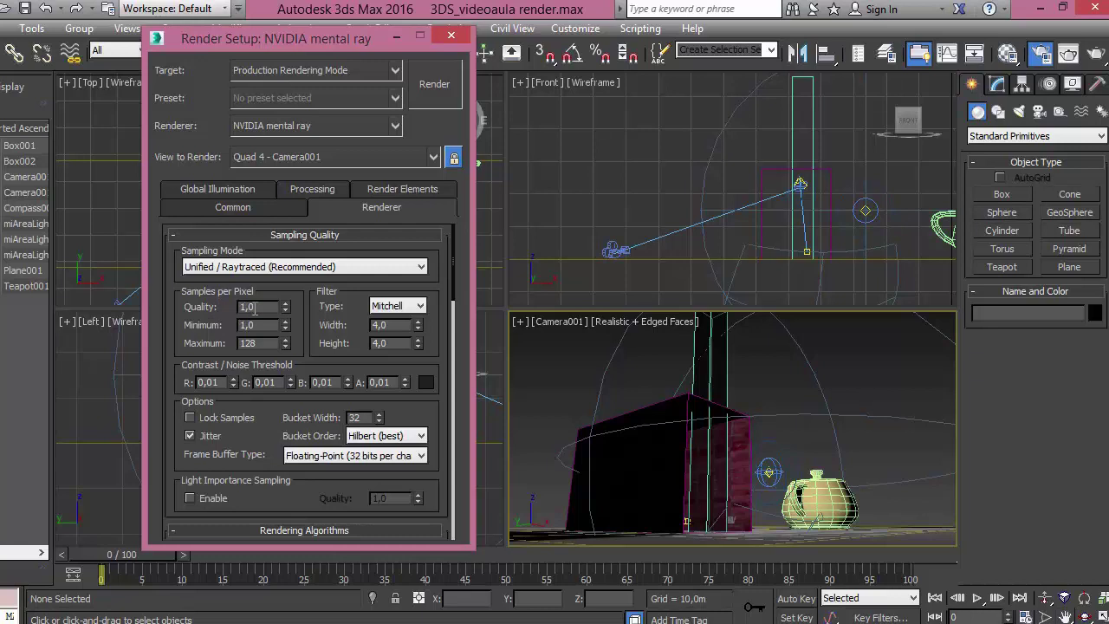
Set samples-per-pixel Quality to 0,25 and switch the filter to Gauss (width and height 2,0).
{"action": "left_click", "coordinate": [284, 311]}
{"action": "left_click_drag", "start_coordinate": [262, 308], "coordinate": [246, 310]}
{"action": "type", "text": "2"}
{"action": "type", "text": "5"}
{"action": "left_click", "coordinate": [416, 306]}
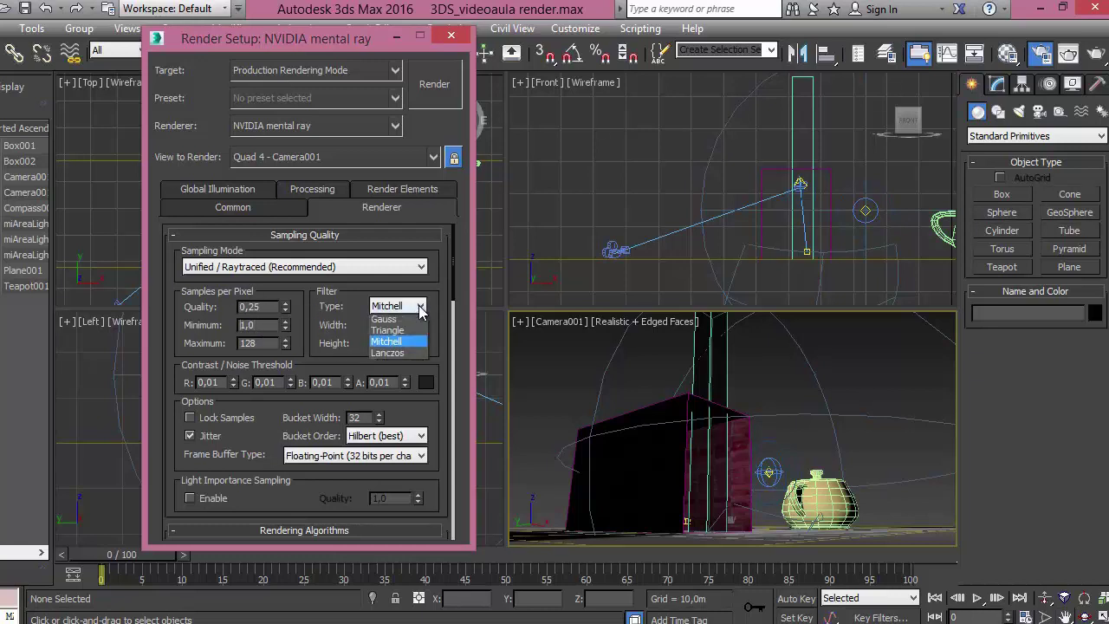
{"action": "left_click", "coordinate": [386, 331]}
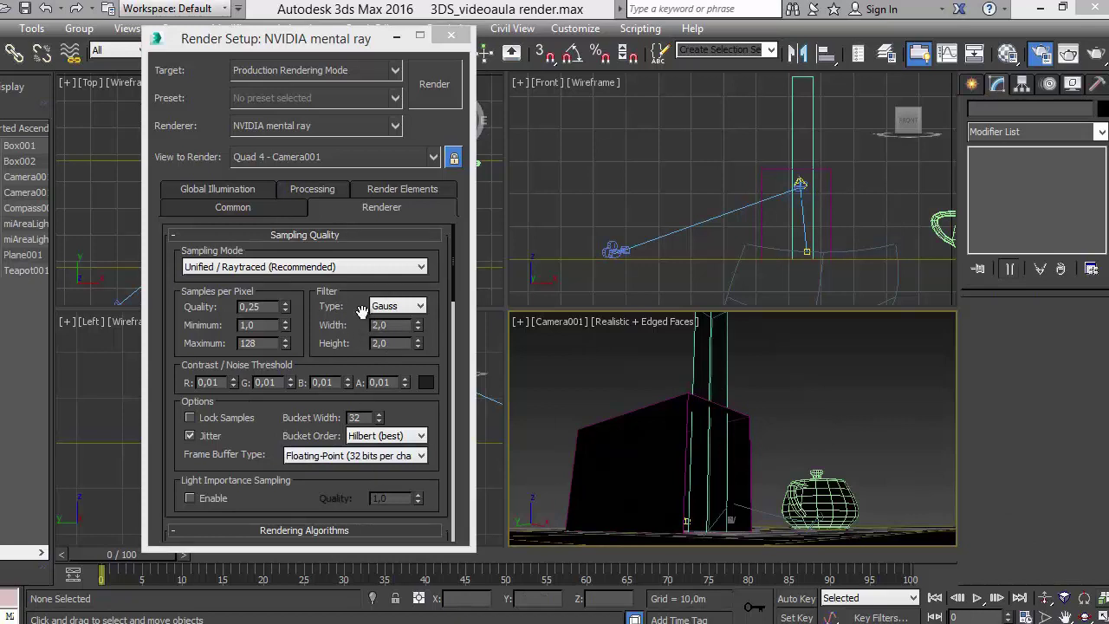
Display the Filter Type list (Box, Gauss, Triangle, Mitchell, Lanczos) with Gauss still selected.
{"action": "left_click", "coordinate": [413, 309]}
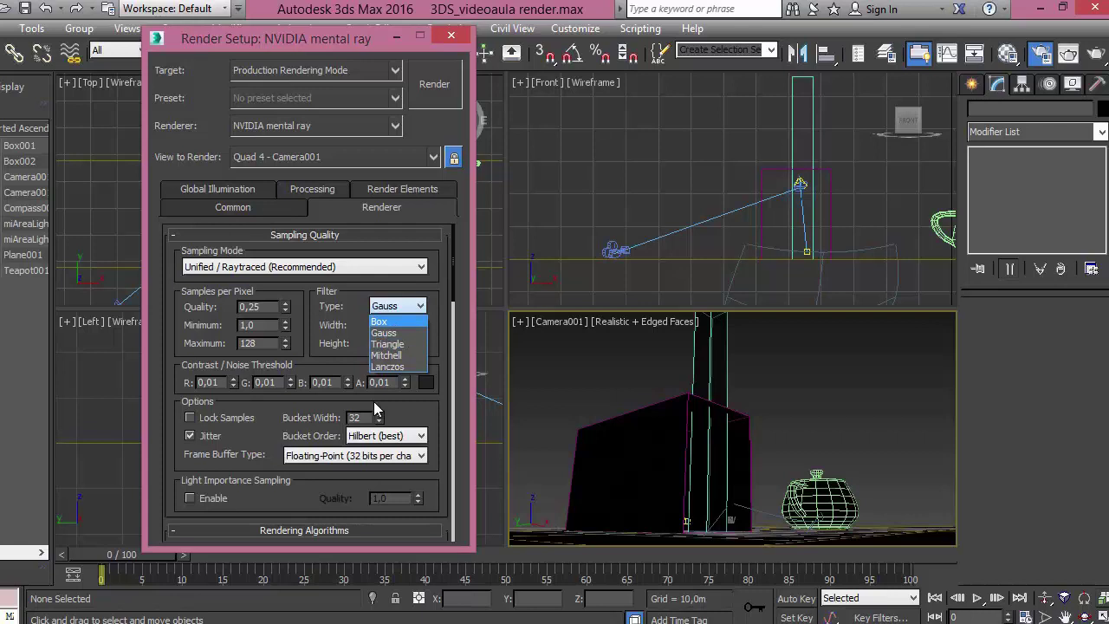
{"action": "left_click", "coordinate": [374, 401]}
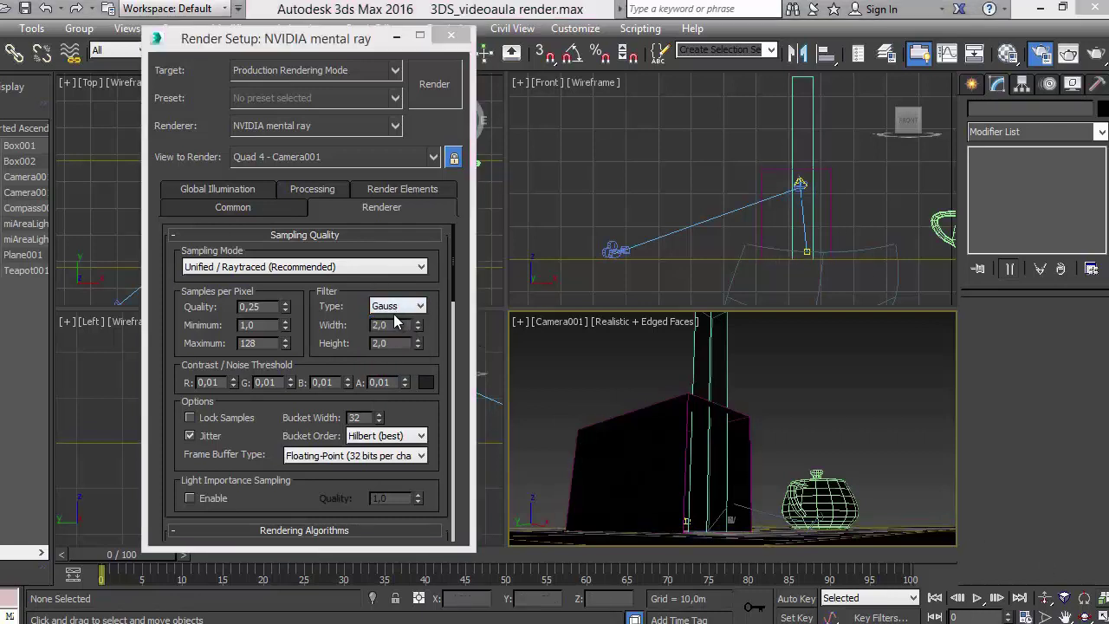
{"action": "left_click", "coordinate": [421, 308]}
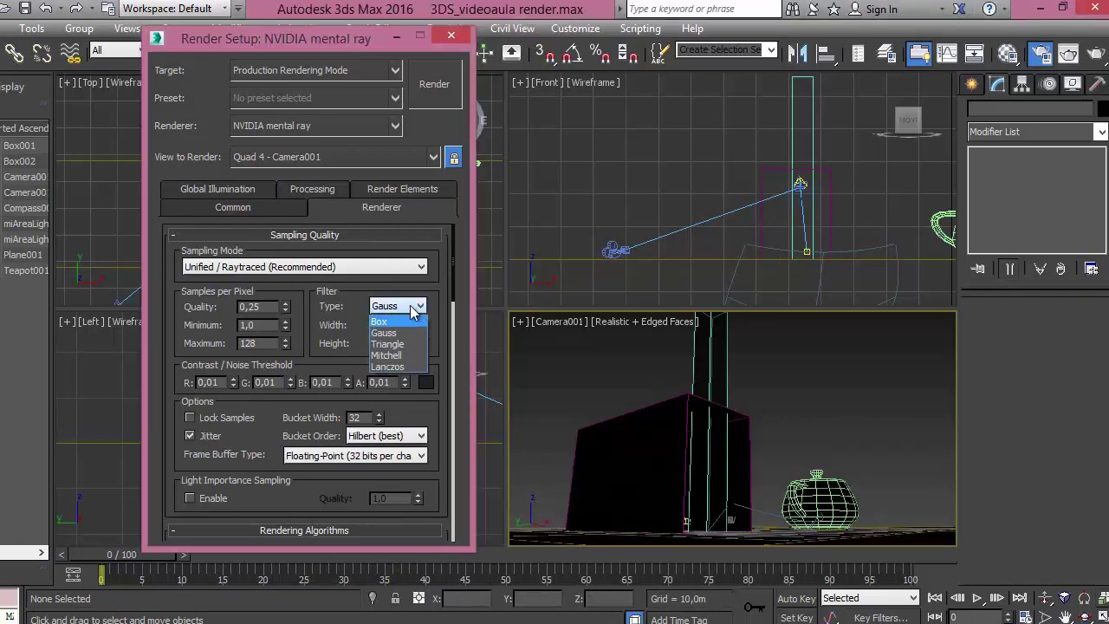
{"action": "left_click", "coordinate": [413, 311]}
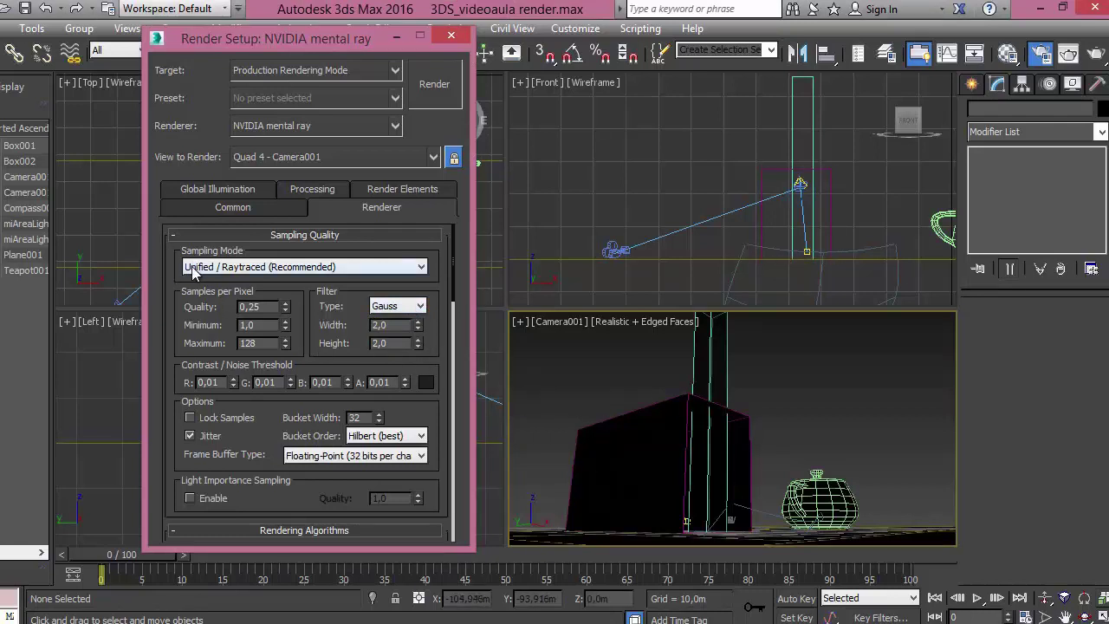
{"action": "left_click", "coordinate": [422, 268]}
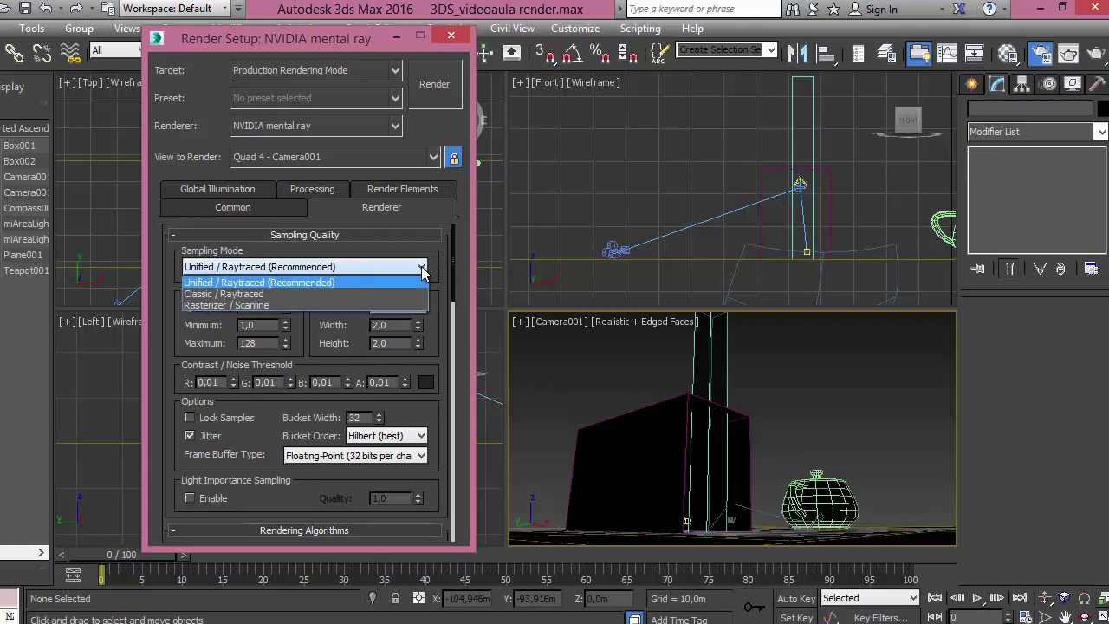
{"action": "left_click", "coordinate": [323, 289]}
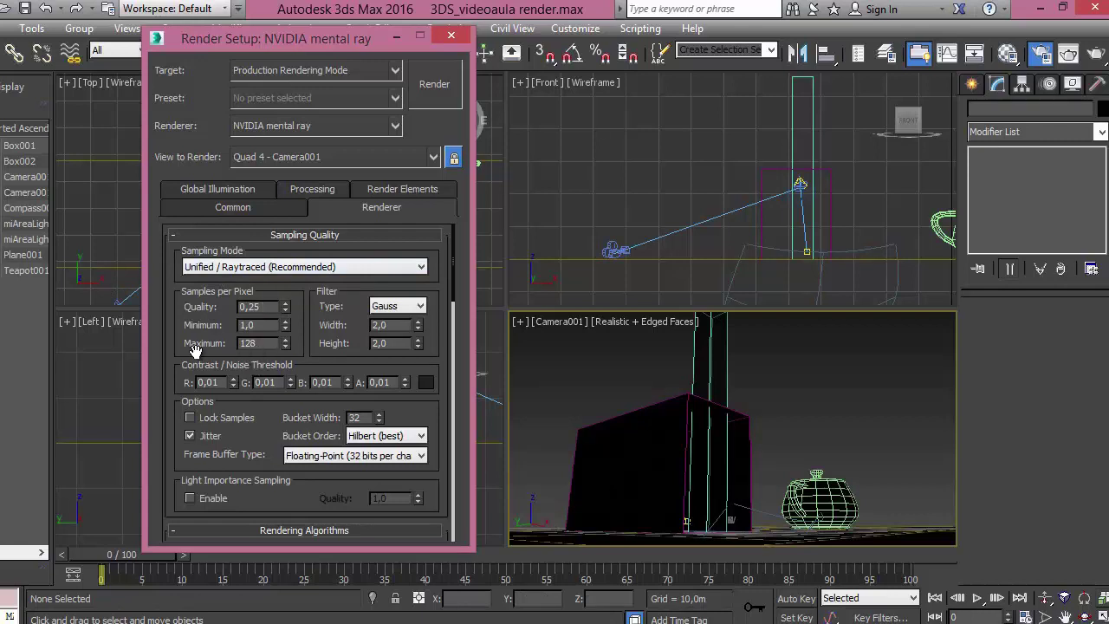
{"action": "scroll", "coordinate": [171, 343], "scroll_direction": "down", "scroll_amount": 2}
{"action": "scroll", "coordinate": [179, 290], "scroll_direction": "down", "scroll_amount": 3}
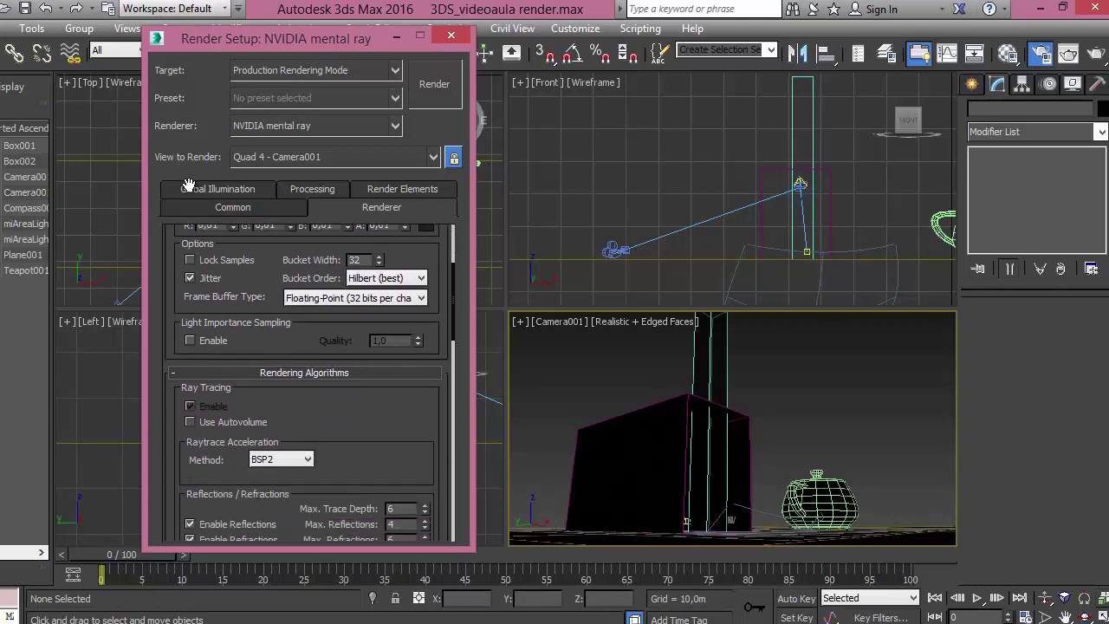
{"action": "scroll", "coordinate": [362, 427], "scroll_direction": "down", "scroll_amount": 1}
{"action": "scroll", "coordinate": [359, 396], "scroll_direction": "down", "scroll_amount": 5}
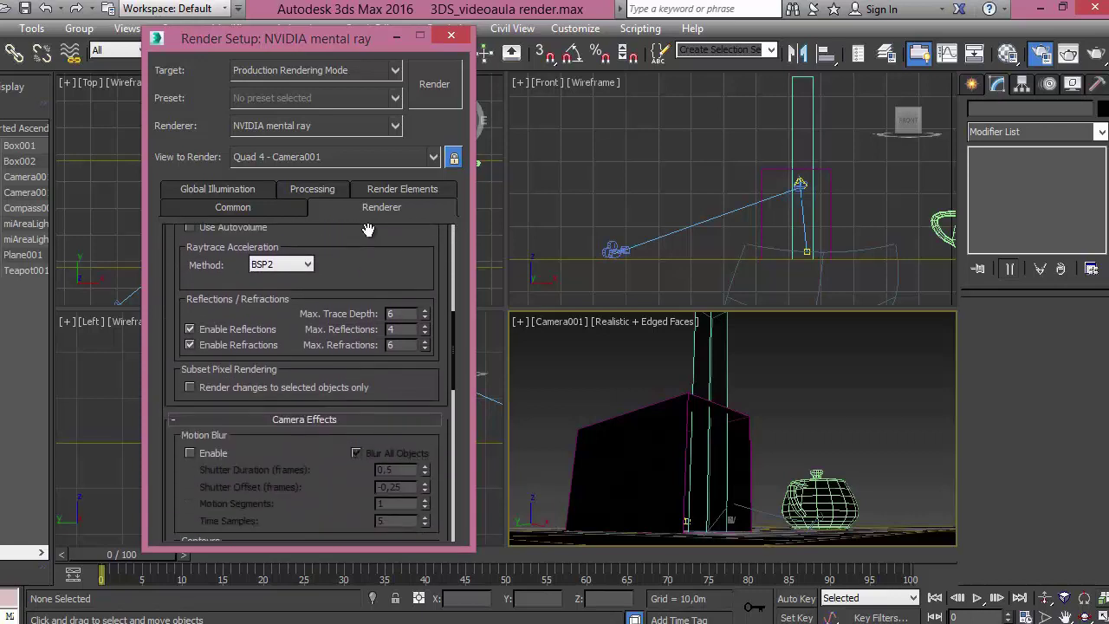
{"action": "scroll", "coordinate": [310, 448], "scroll_direction": "down", "scroll_amount": 1}
{"action": "scroll", "coordinate": [311, 431], "scroll_direction": "down", "scroll_amount": 7}
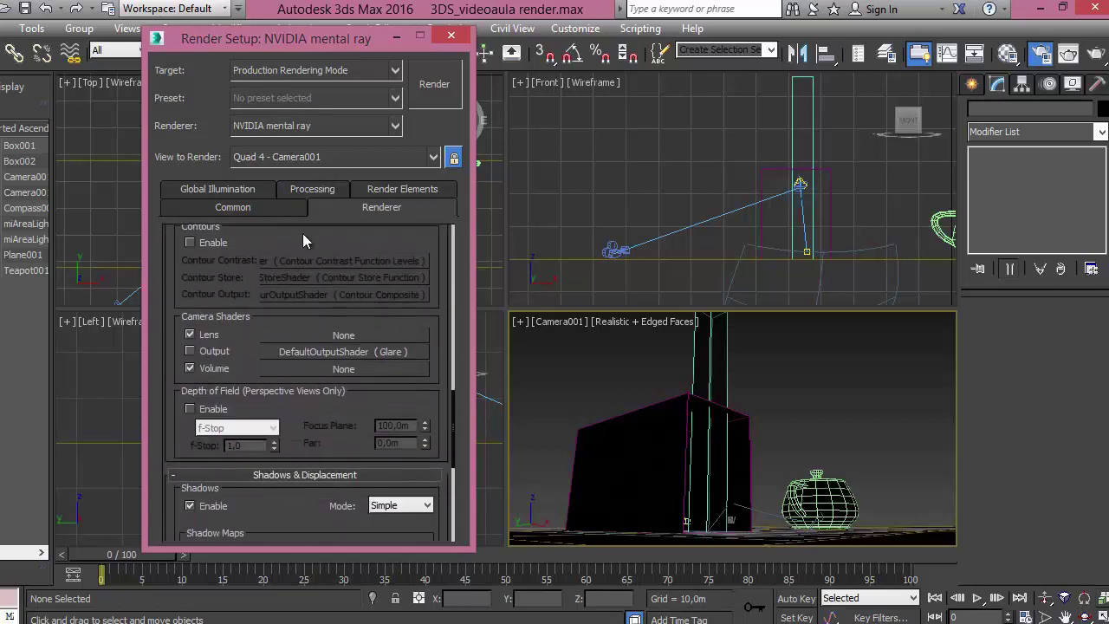
{"action": "scroll", "coordinate": [250, 345], "scroll_direction": "down", "scroll_amount": 2}
{"action": "scroll", "coordinate": [256, 344], "scroll_direction": "down", "scroll_amount": 3}
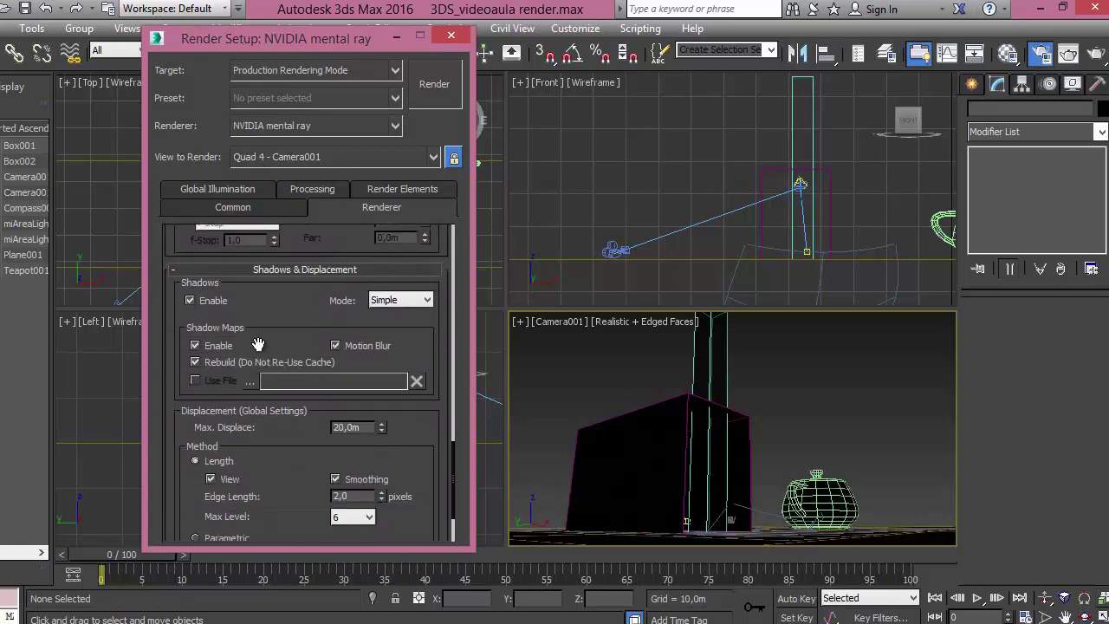
{"action": "left_click_drag", "start_coordinate": [260, 345], "coordinate": [261, 271]}
{"action": "scroll", "coordinate": [260, 271], "scroll_direction": "up", "scroll_amount": 20}
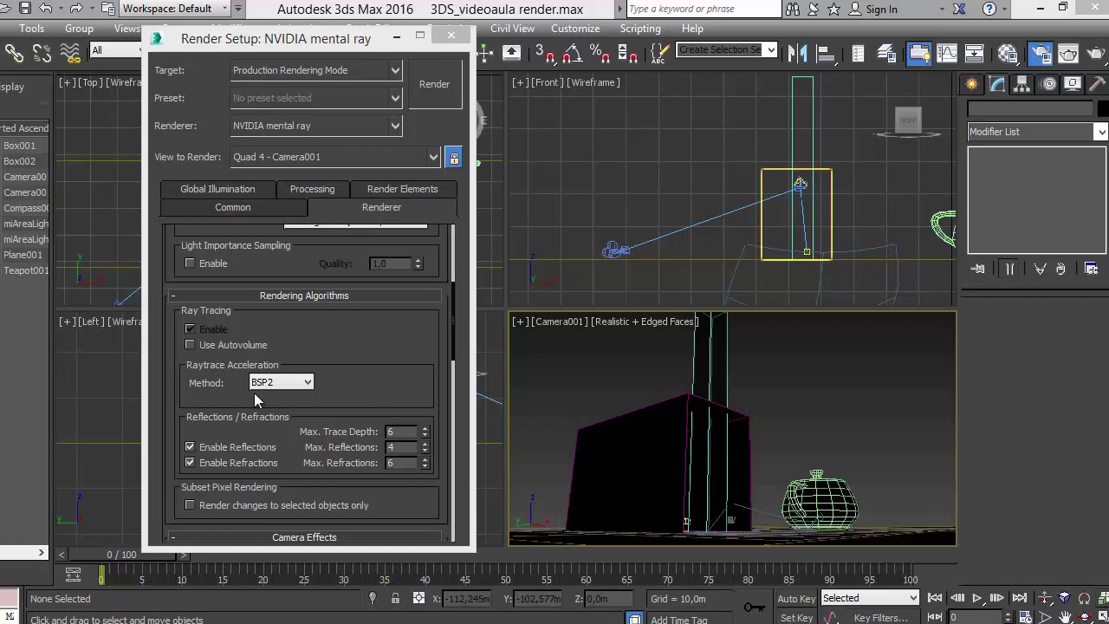
Switch from the Common tab to the Global Illumination tab showing Draft Final Gather settings.
{"action": "left_click", "coordinate": [239, 209]}
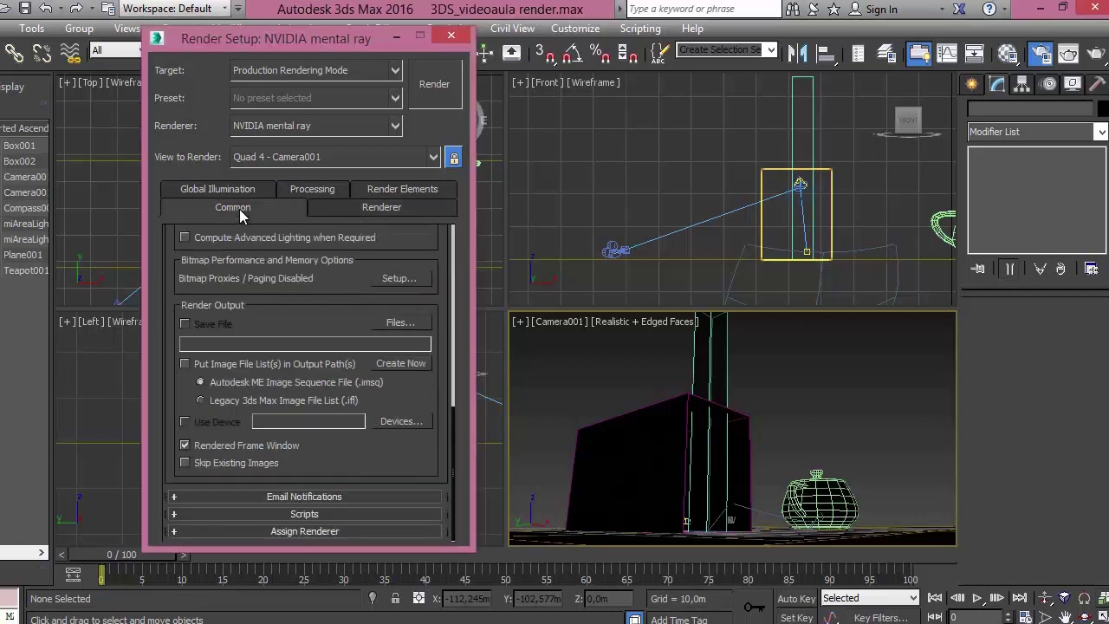
{"action": "left_click", "coordinate": [224, 190]}
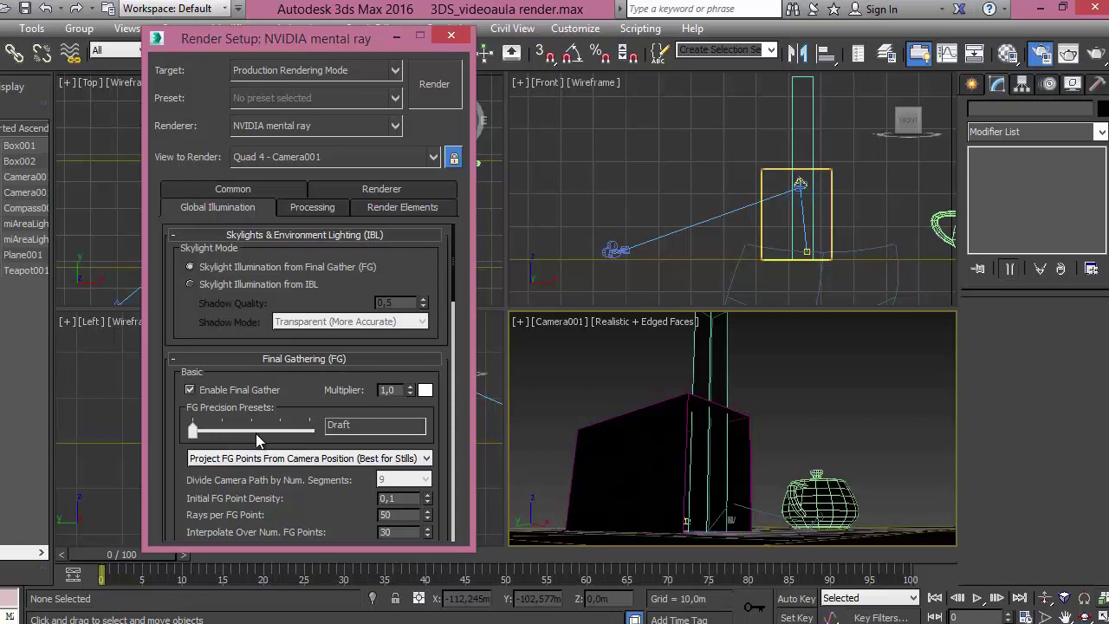
Set FG Precision to High (density 1,5, 500 rays) and review the Global Illumination rollouts.
{"action": "left_click_drag", "start_coordinate": [195, 431], "coordinate": [283, 439]}
{"action": "scroll", "coordinate": [296, 401], "scroll_direction": "down", "scroll_amount": 3}
{"action": "scroll", "coordinate": [321, 321], "scroll_direction": "down", "scroll_amount": 2}
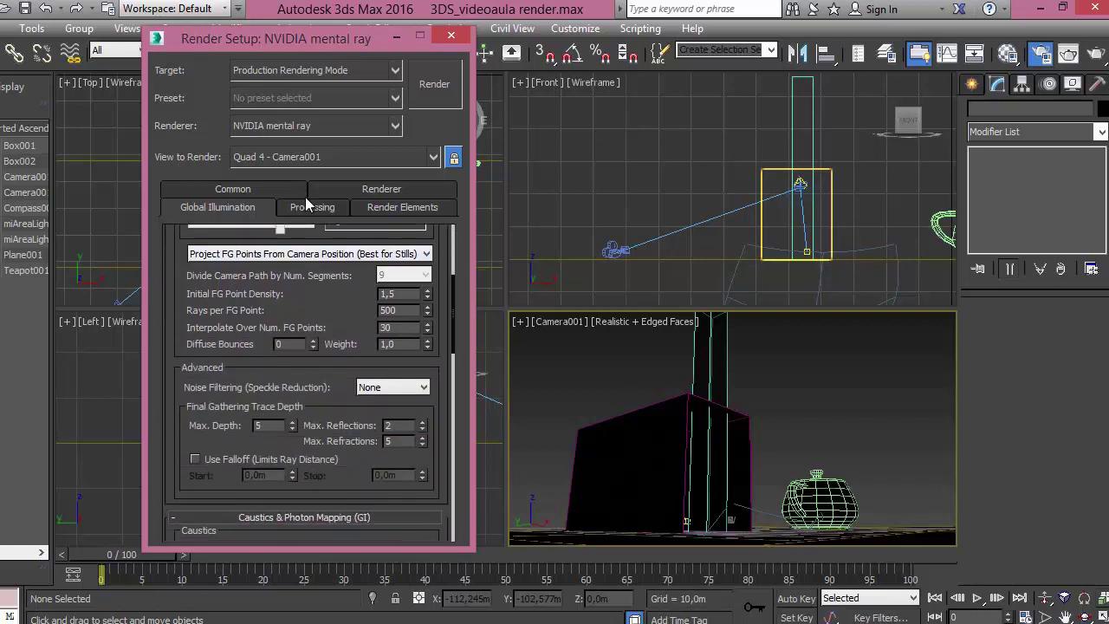
{"action": "scroll", "coordinate": [347, 294], "scroll_direction": "down", "scroll_amount": 2}
{"action": "scroll", "coordinate": [346, 287], "scroll_direction": "down", "scroll_amount": 2}
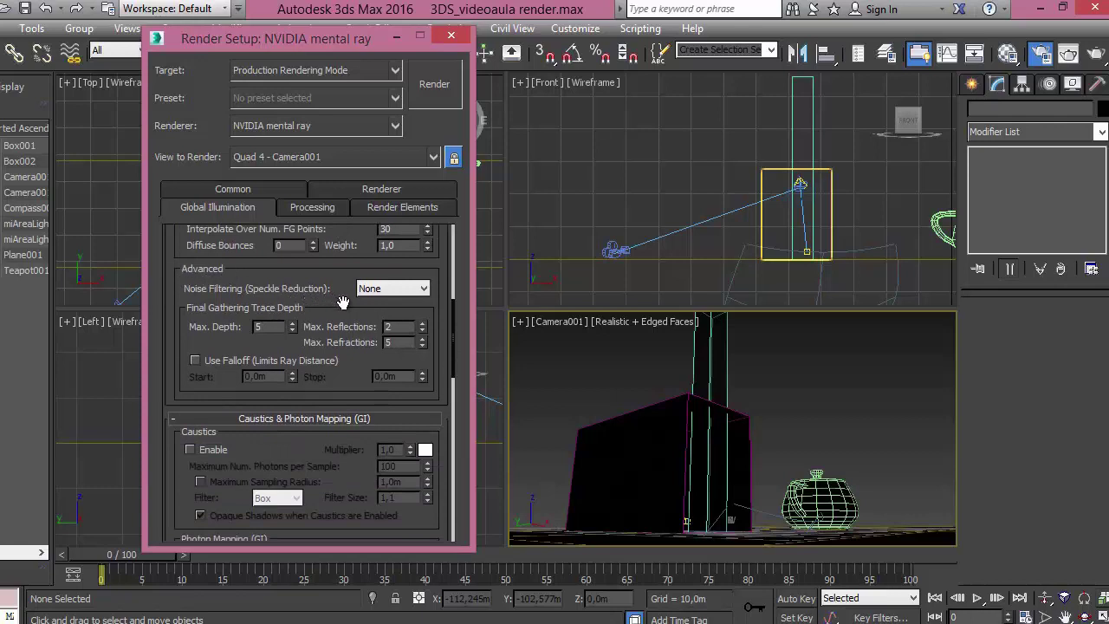
{"action": "left_click_drag", "start_coordinate": [343, 381], "coordinate": [336, 265]}
{"action": "mouse_move", "coordinate": [288, 338]}
{"action": "left_mouse_down"}
{"action": "mouse_move", "coordinate": [284, 254]}
{"action": "mouse_move", "coordinate": [300, 233]}
{"action": "left_mouse_up"}
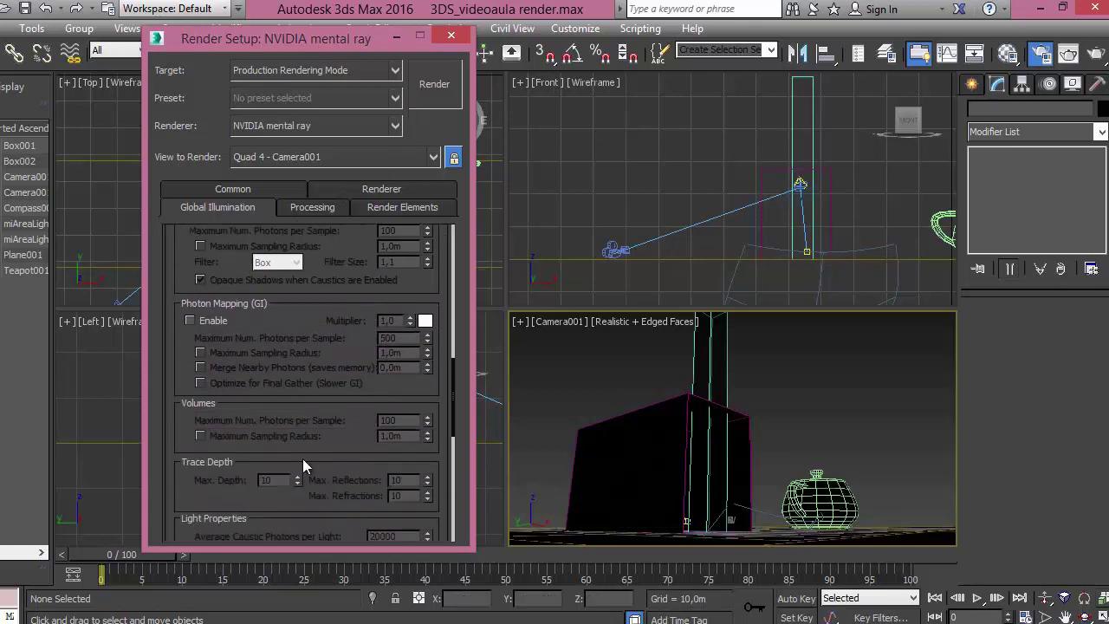
{"action": "scroll", "coordinate": [356, 247], "scroll_direction": "down", "scroll_amount": 3}
{"action": "scroll", "coordinate": [321, 260], "scroll_direction": "down", "scroll_amount": 3}
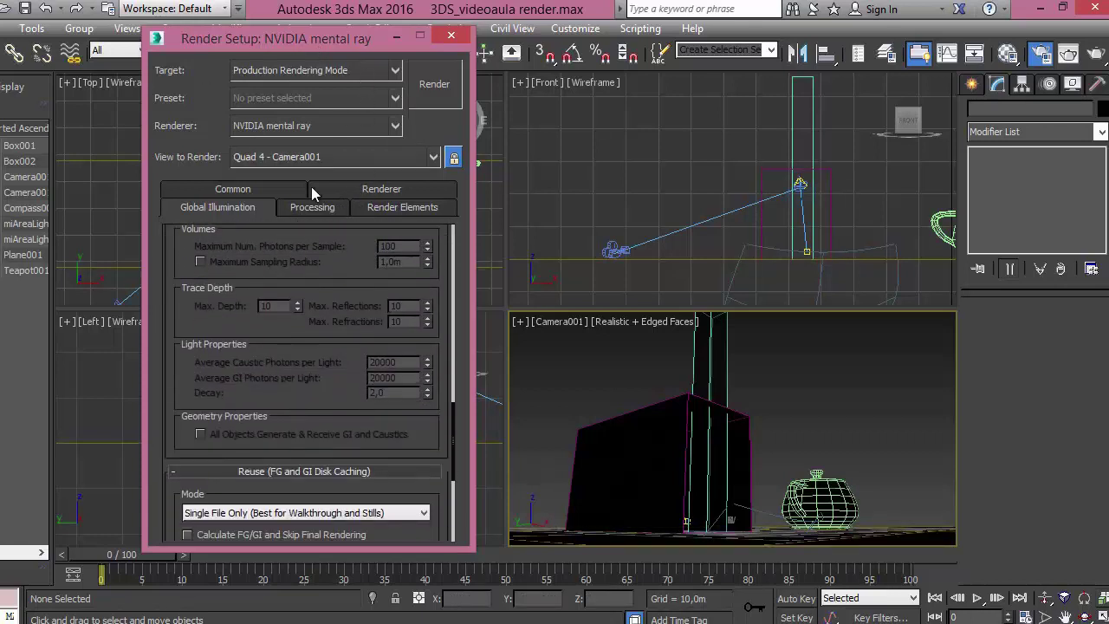
{"action": "scroll", "coordinate": [295, 408], "scroll_direction": "down", "scroll_amount": 4}
{"action": "scroll", "coordinate": [260, 394], "scroll_direction": "down", "scroll_amount": 4}
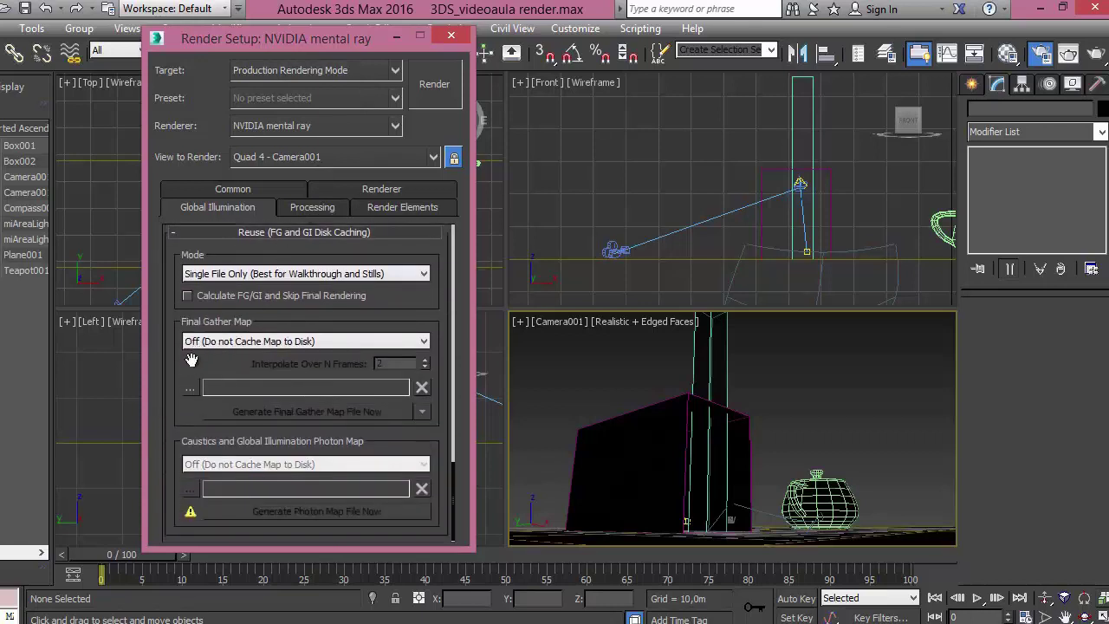
{"action": "scroll", "coordinate": [277, 282], "scroll_direction": "up", "scroll_amount": 5}
{"action": "scroll", "coordinate": [299, 346], "scroll_direction": "up", "scroll_amount": 2}
{"action": "scroll", "coordinate": [299, 347], "scroll_direction": "up", "scroll_amount": 4}
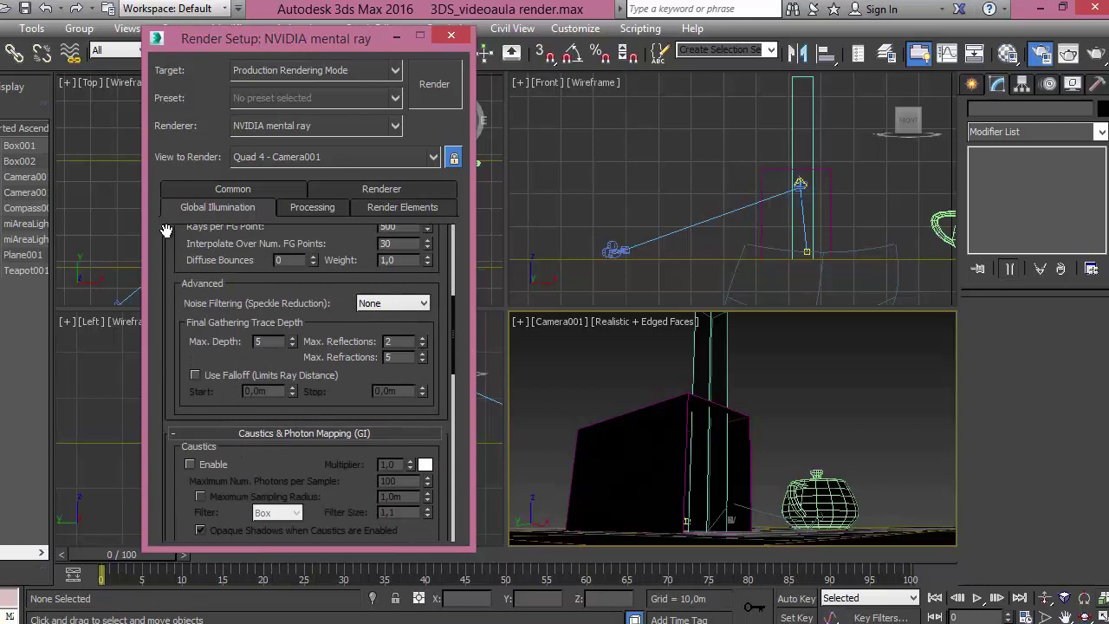
{"action": "scroll", "coordinate": [173, 259], "scroll_direction": "up", "scroll_amount": 4}
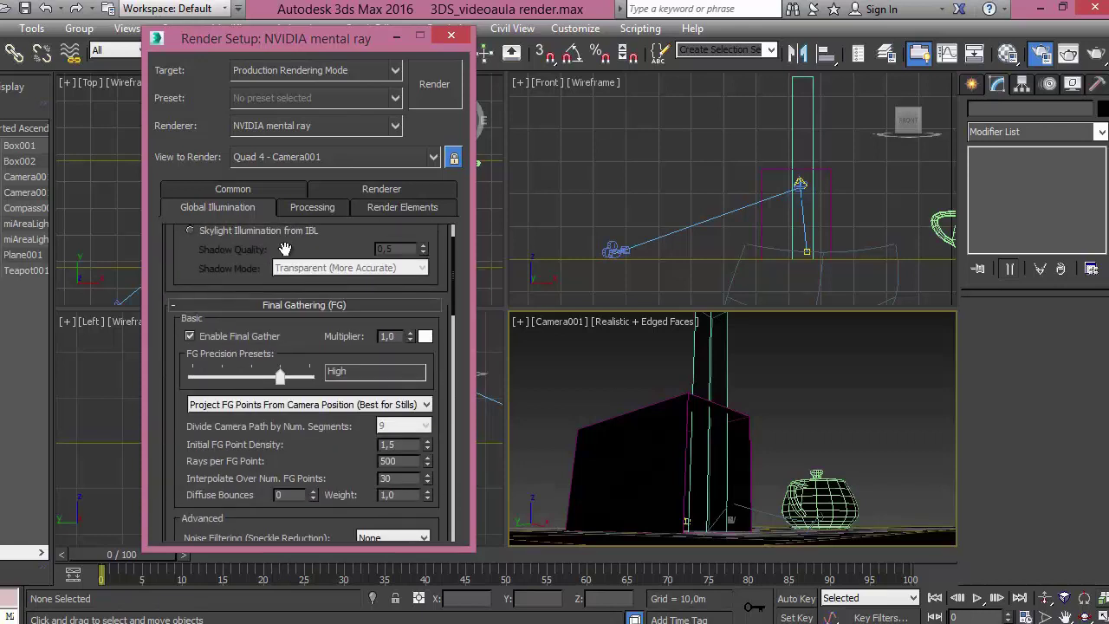
{"action": "scroll", "coordinate": [282, 346], "scroll_direction": "up", "scroll_amount": 1}
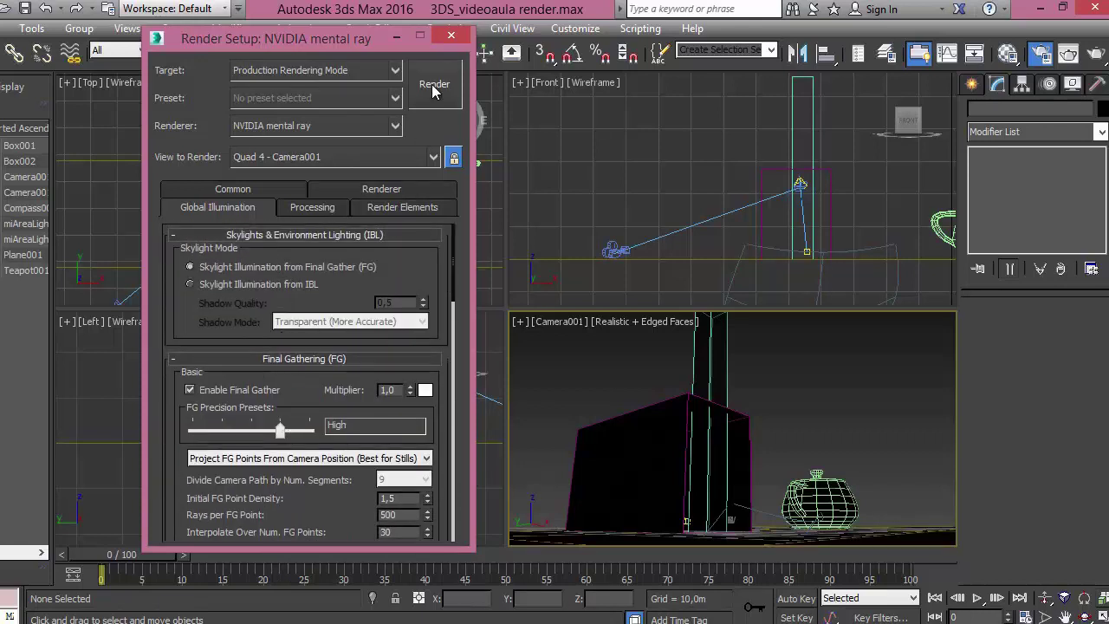
Render the Camera001 view in mental ray with High-precision Final Gather.
{"action": "left_click", "coordinate": [434, 90]}
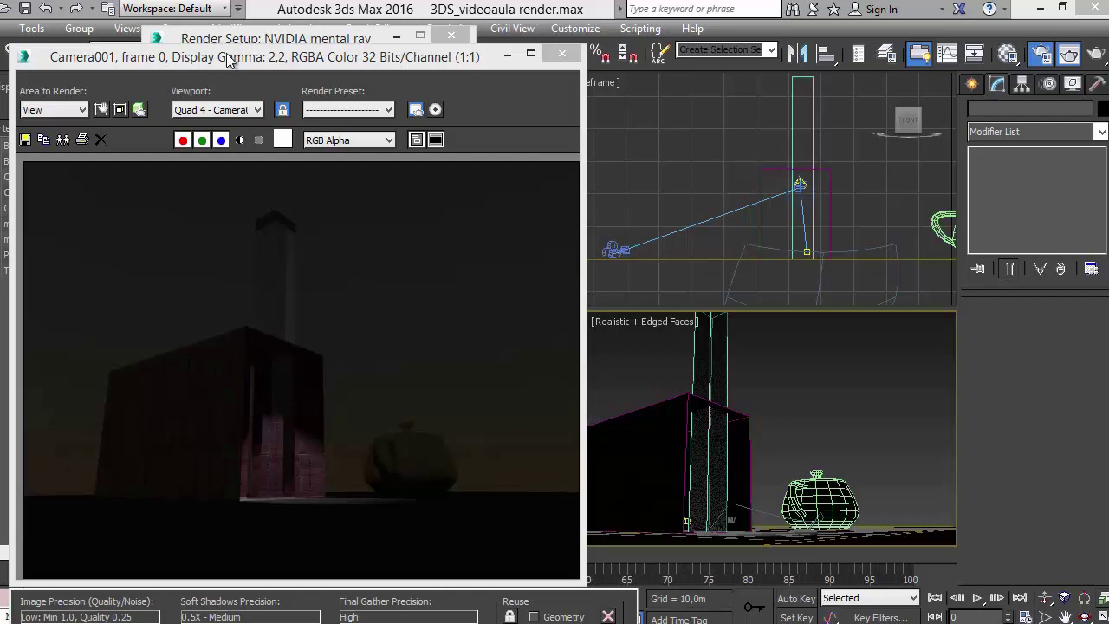
Maximize the rendered frame window and set Image Precision to 1.0 and Glossy Refractions to 0.75X - Medium.
{"action": "left_click_drag", "start_coordinate": [226, 58], "coordinate": [228, 4]}
{"action": "double_click", "coordinate": [227, 5]}
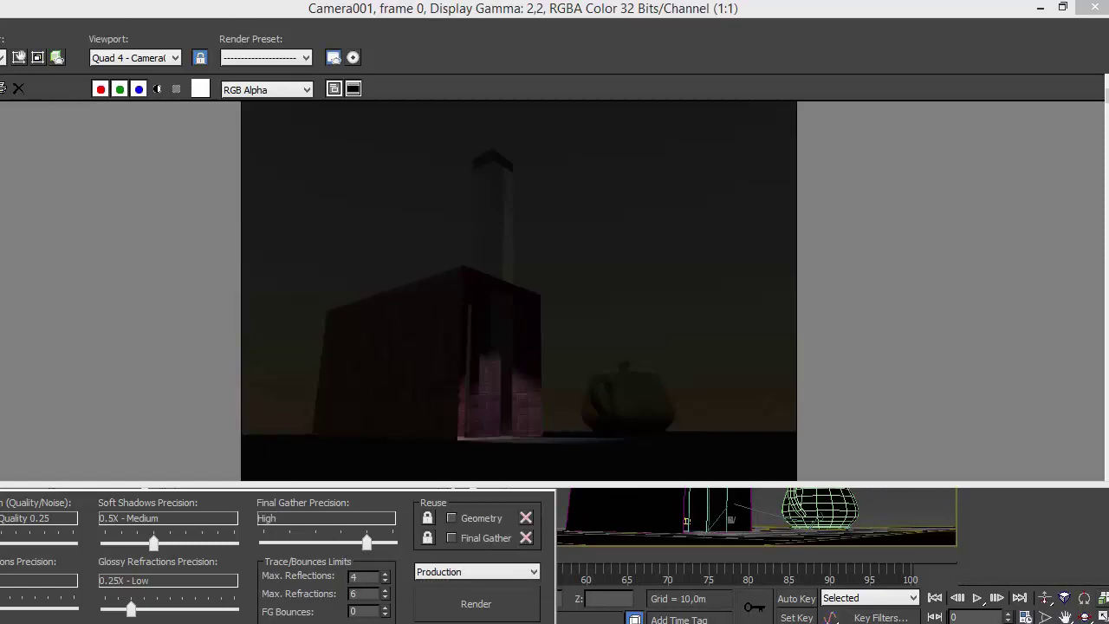
{"action": "left_click_drag", "start_coordinate": [0, 543], "coordinate": [2, 544]}
{"action": "left_click_drag", "start_coordinate": [133, 609], "coordinate": [157, 609]}
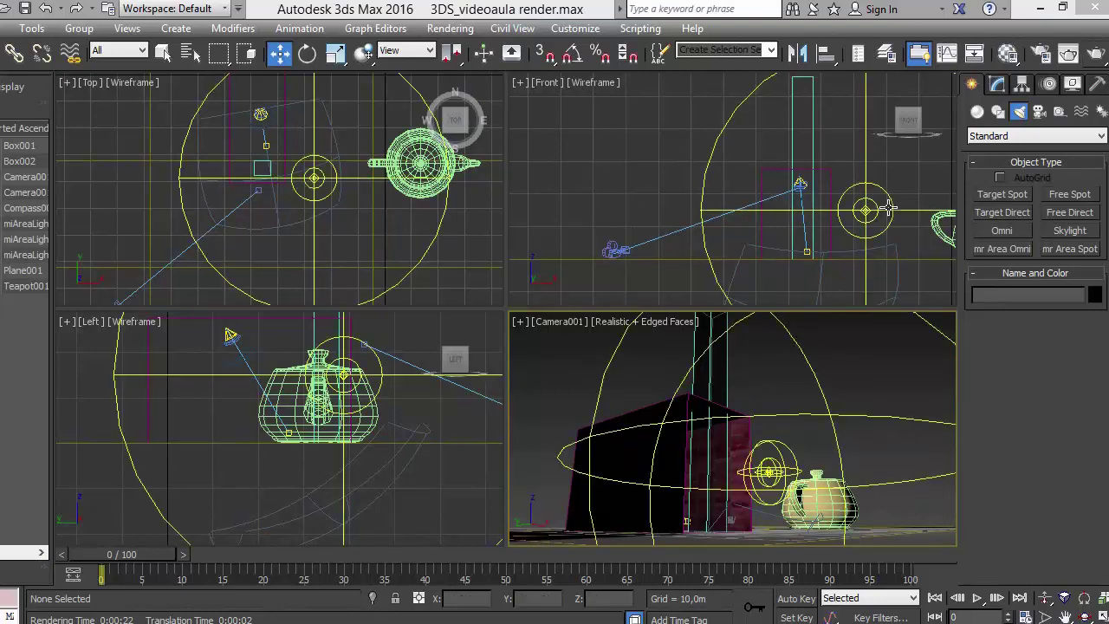
Change the Renderer filter type from Gauss to Box and re-render Camera001.
{"action": "left_click", "coordinate": [1043, 54]}
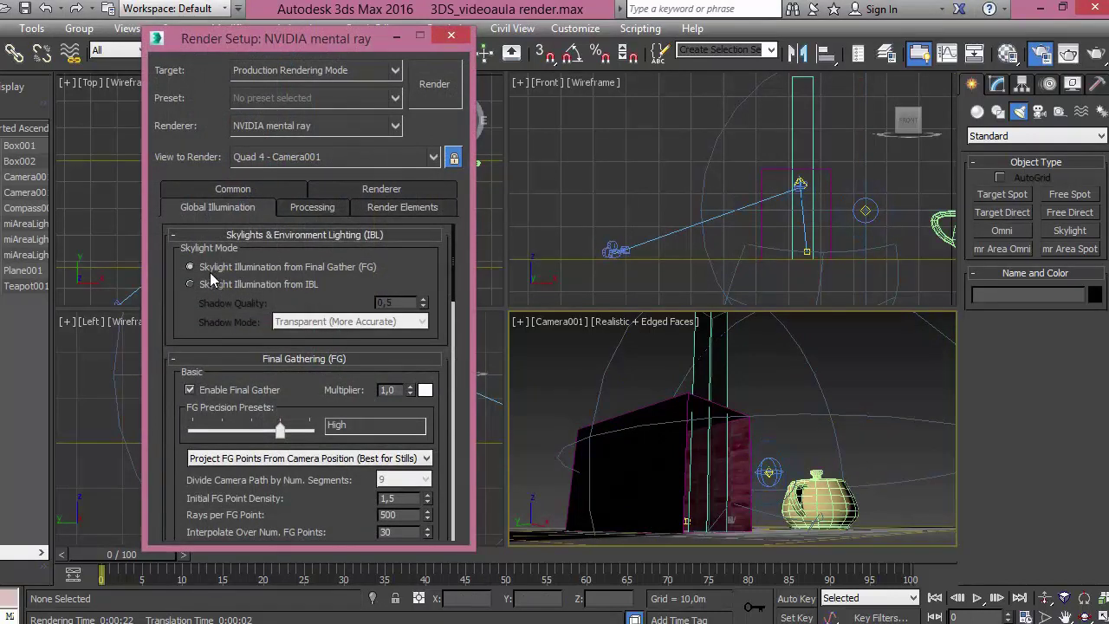
{"action": "left_click", "coordinate": [356, 187]}
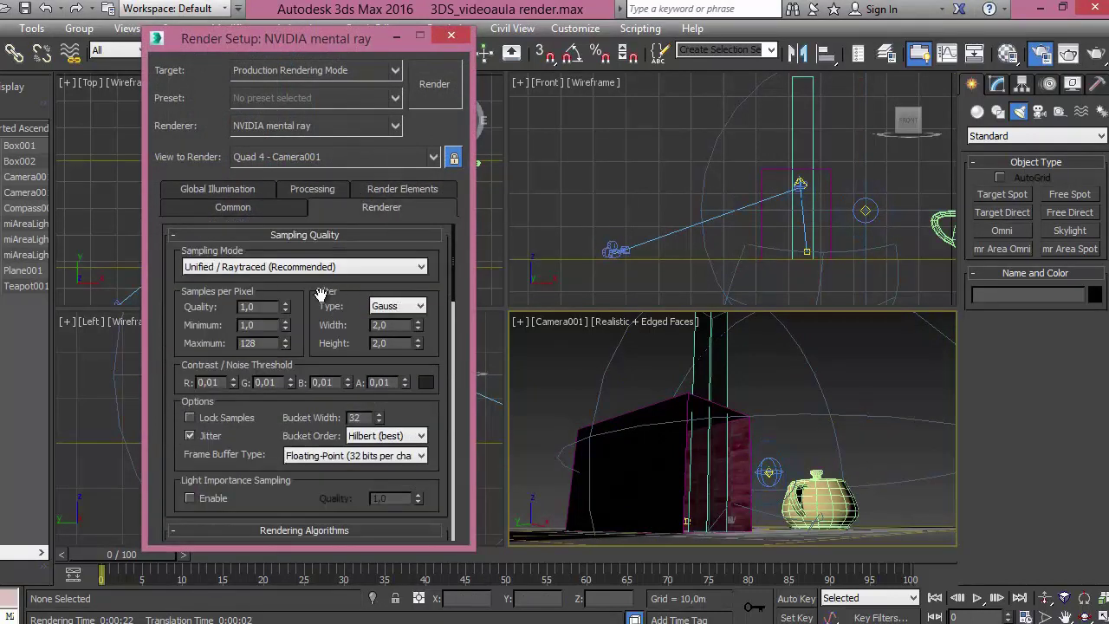
{"action": "left_click", "coordinate": [419, 306]}
{"action": "left_click", "coordinate": [401, 322]}
{"action": "left_click", "coordinate": [425, 93]}
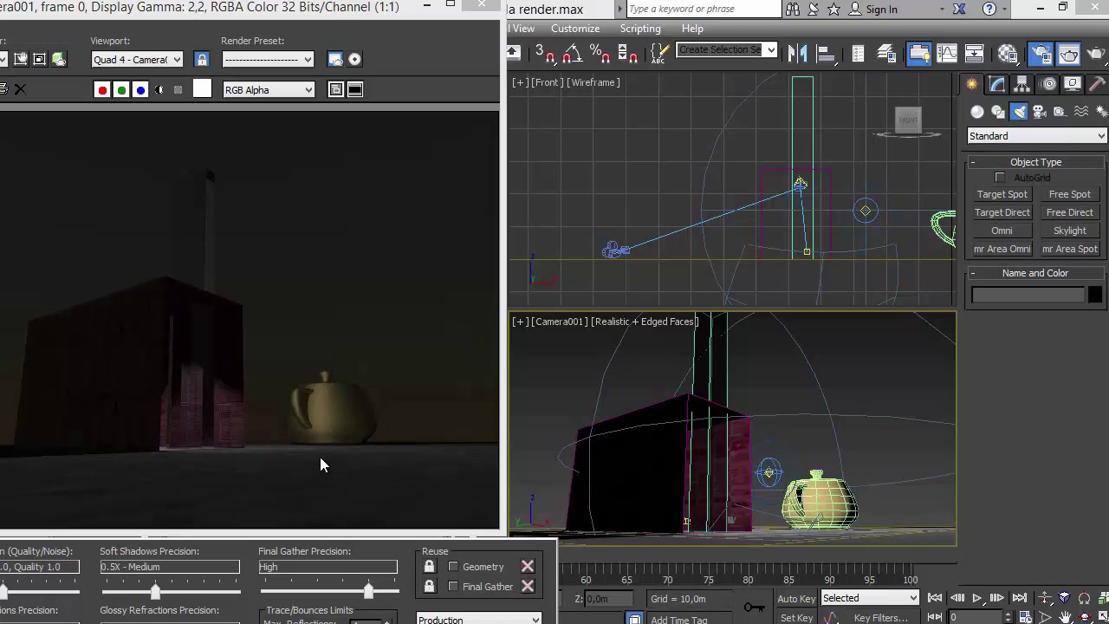
Close the frame window, set the filter type to Mitchell (width and height 4.0), and re-render.
{"action": "left_click", "coordinate": [481, 4]}
{"action": "key", "text": "F10"}
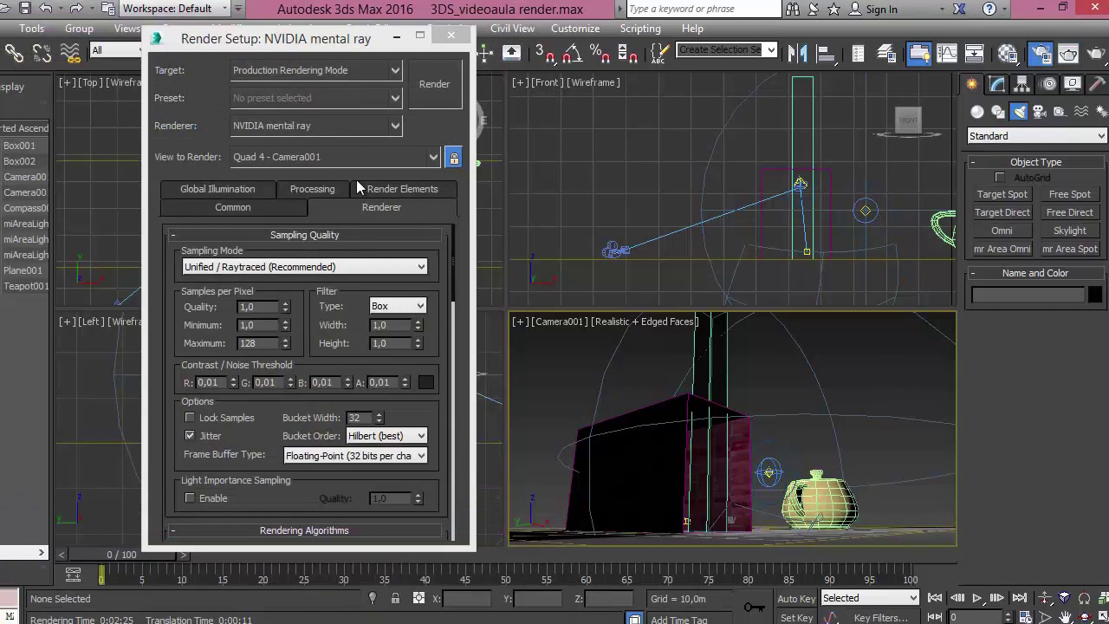
{"action": "left_click", "coordinate": [420, 307]}
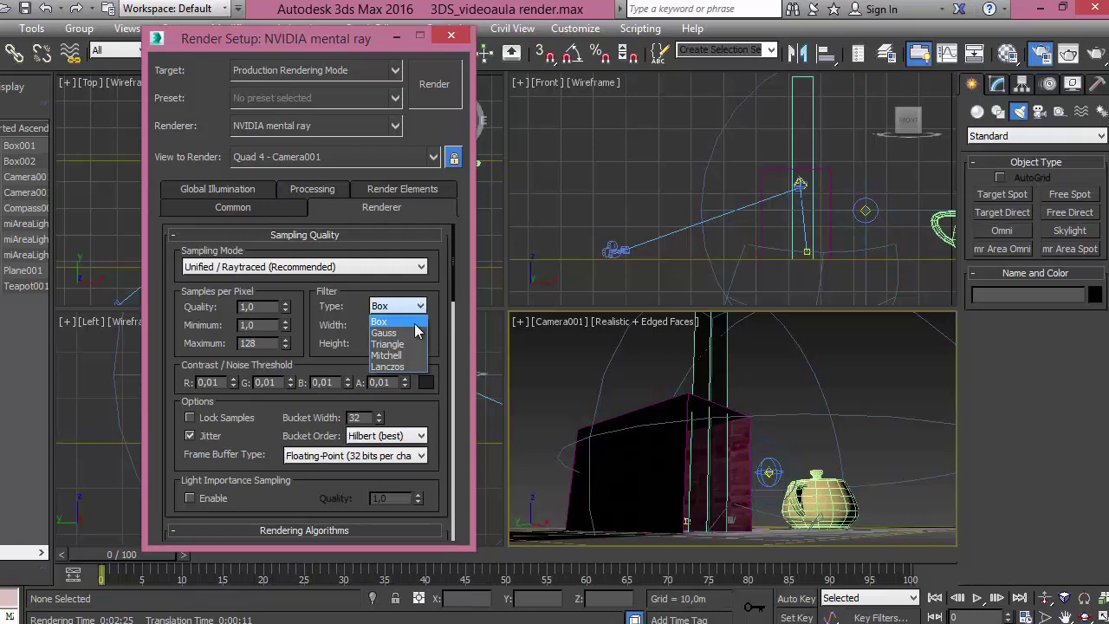
{"action": "left_click", "coordinate": [399, 355]}
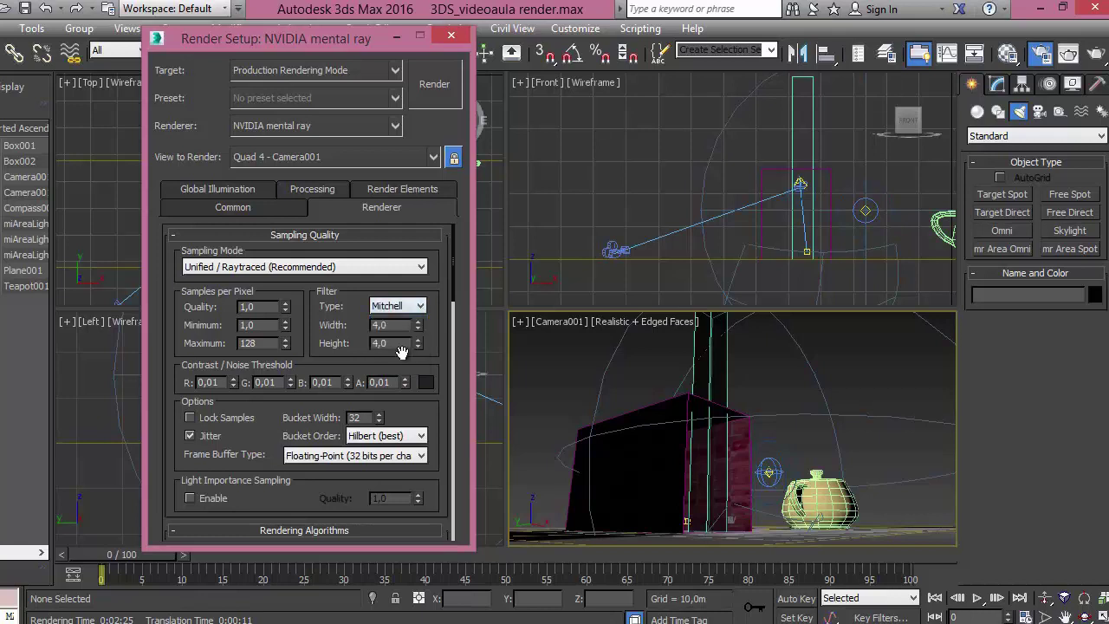
{"action": "left_click", "coordinate": [435, 84]}
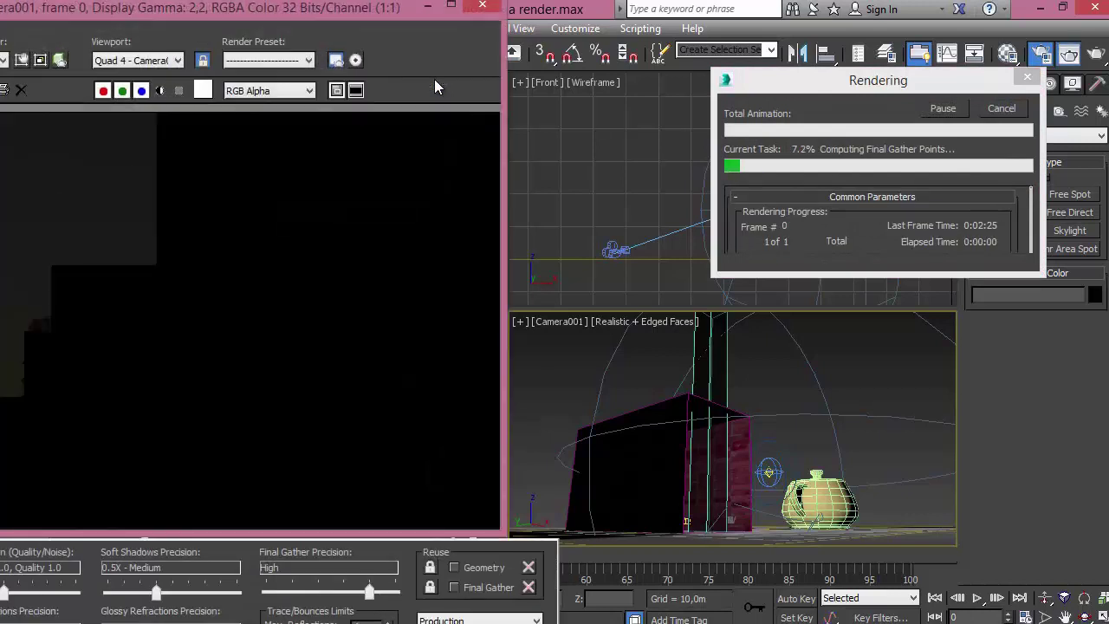